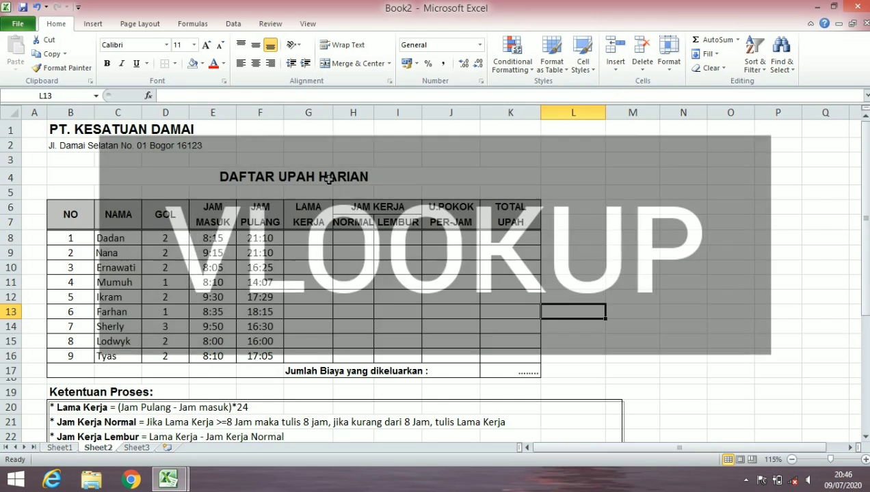
# Find the TABEL UPAH PER JAM table on Sheet1 and select its range F20:G24.
pyautogui.click(329, 180)
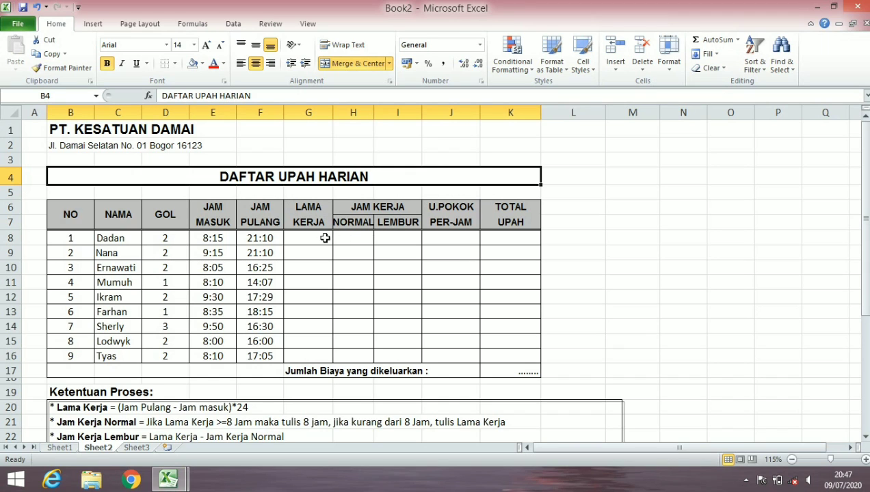
pyautogui.click(64, 450)
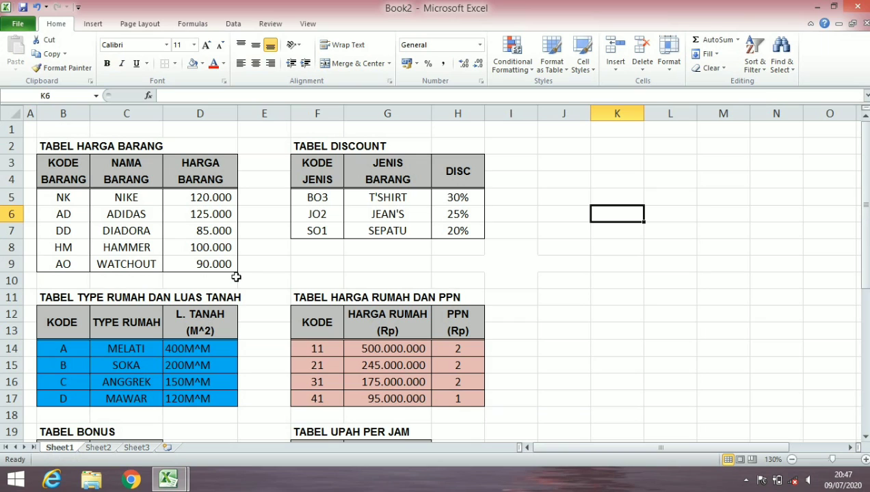
pyautogui.scroll(-3, 236, 277)
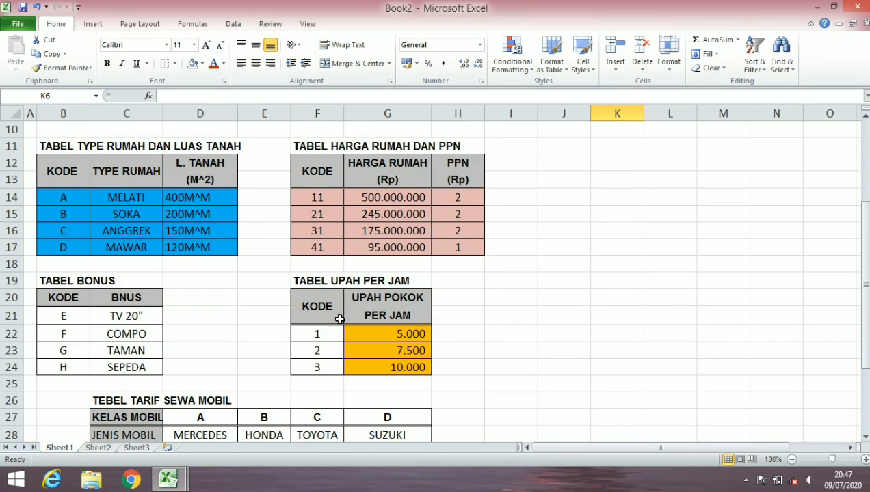
pyautogui.scroll(-2, 335, 316)
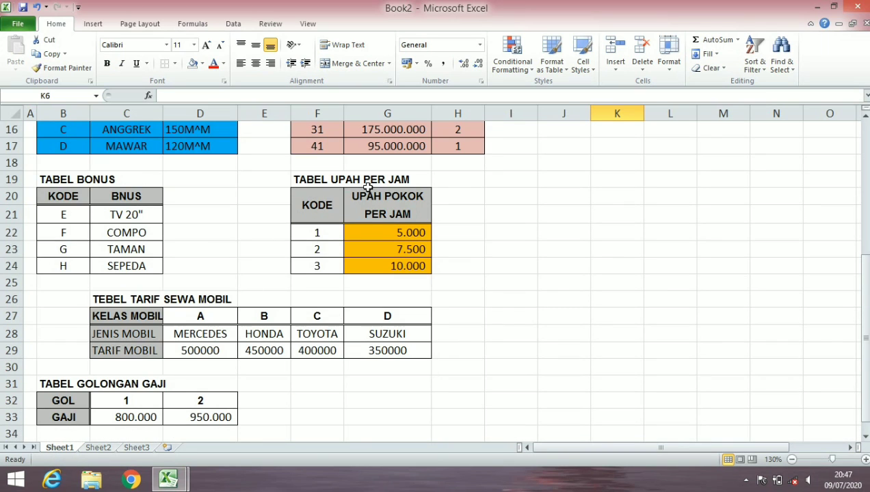
pyautogui.click(316, 199)
pyautogui.moveTo(316, 200)
pyautogui.mouseDown()
pyautogui.moveTo(400, 251)
pyautogui.moveTo(397, 267)
pyautogui.mouseUp()
# Rename the Sheet1 worksheet to TABEL.
pyautogui.rightClick(60, 450)
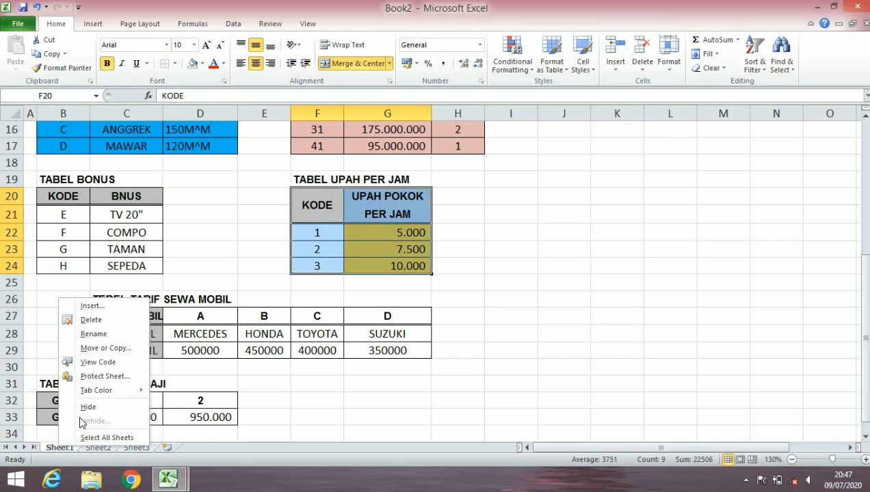
pyautogui.click(101, 334)
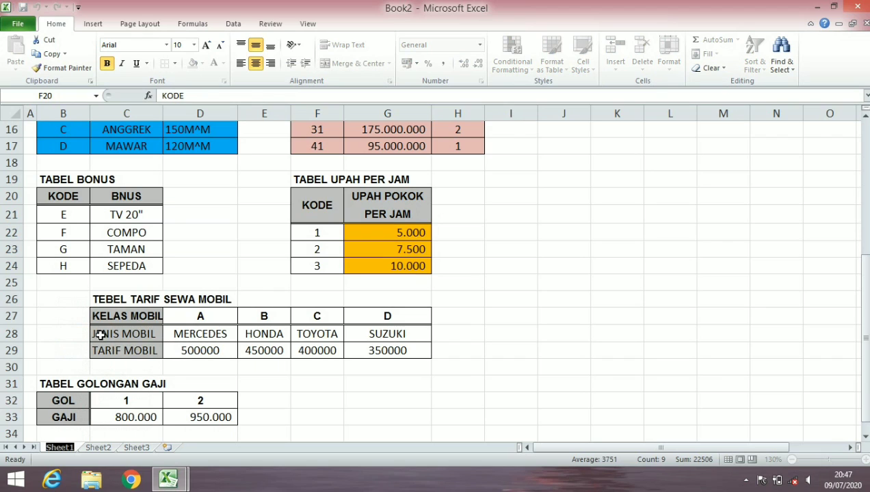
pyautogui.write('TABE')
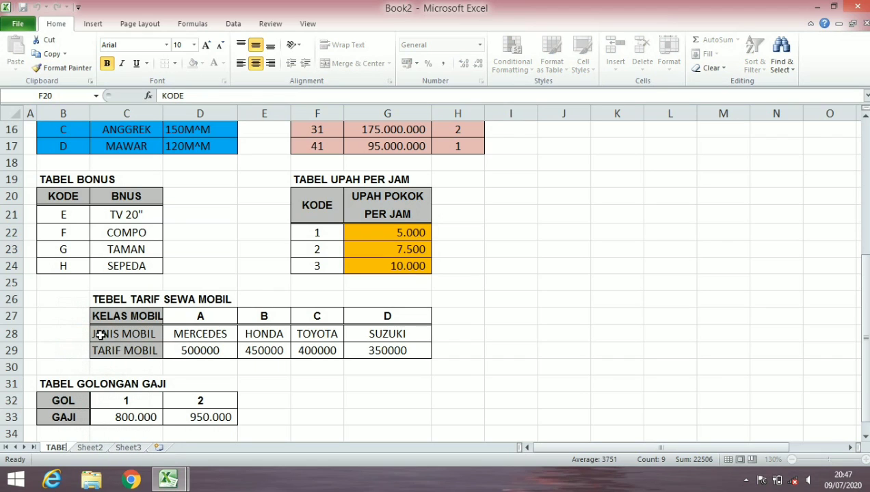
pyautogui.write('L')
pyautogui.press('Return')
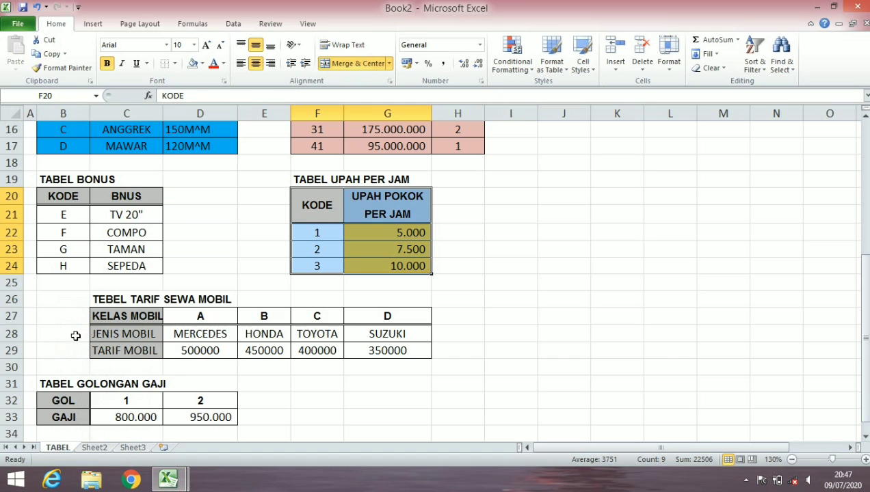
# Compare the GOL column and process rules on Sheet2 with the codes in the hourly wage table on the TABEL sheet.
pyautogui.click(100, 449)
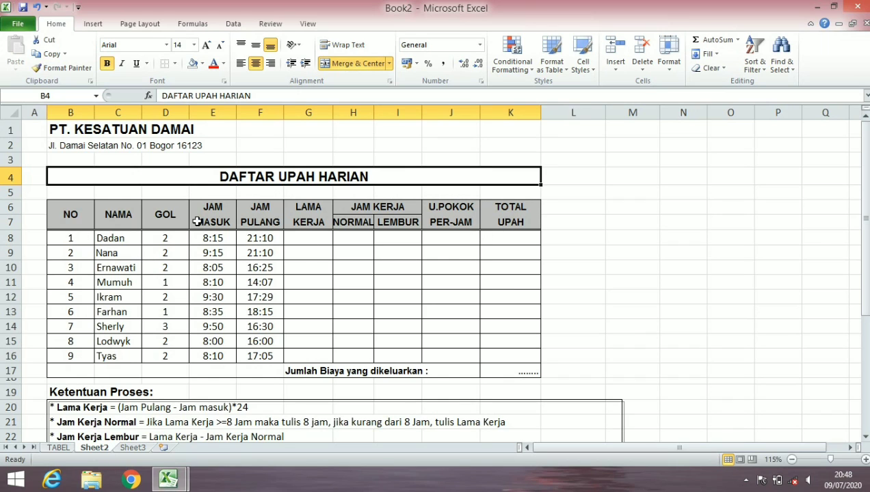
pyautogui.click(303, 219)
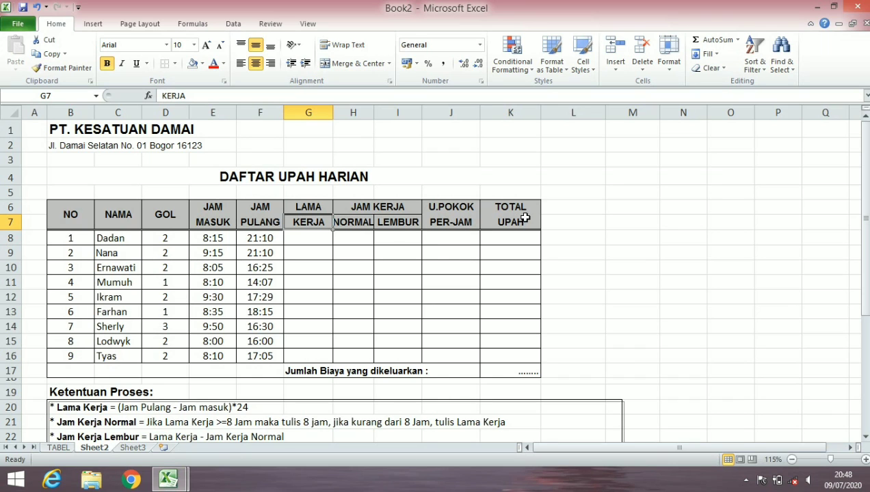
pyautogui.scroll(-1, 165, 234)
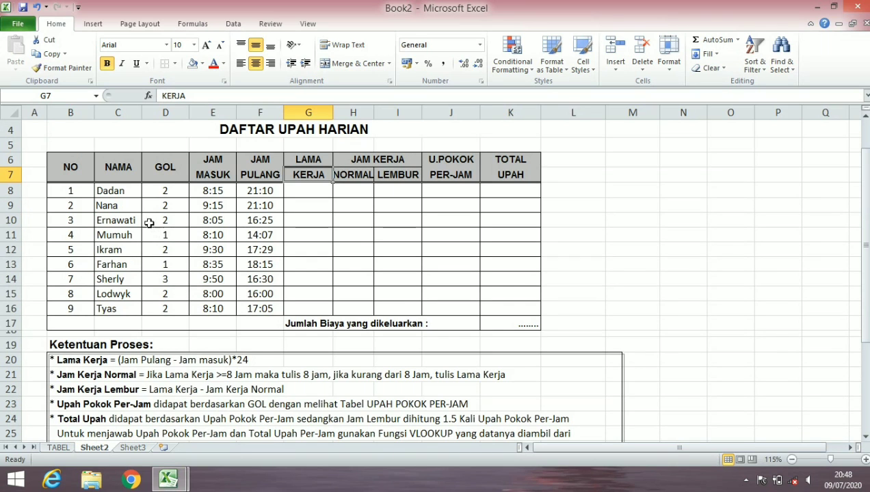
pyautogui.click(164, 190)
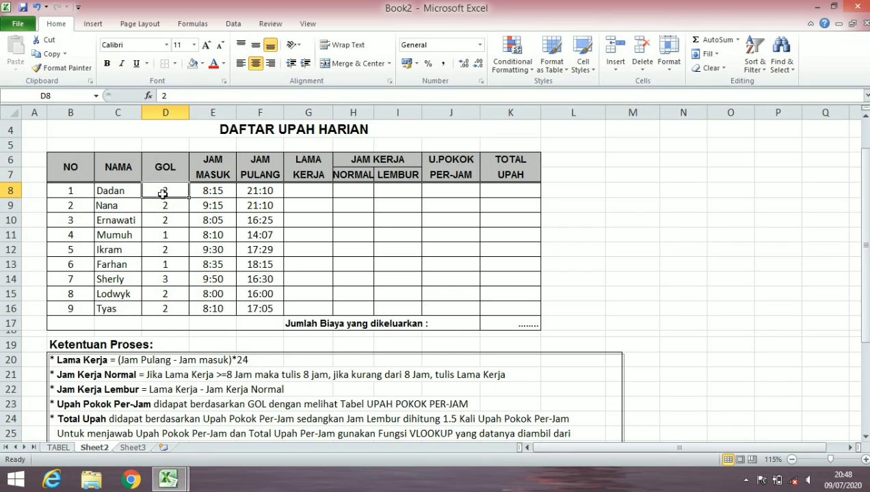
pyautogui.click(59, 448)
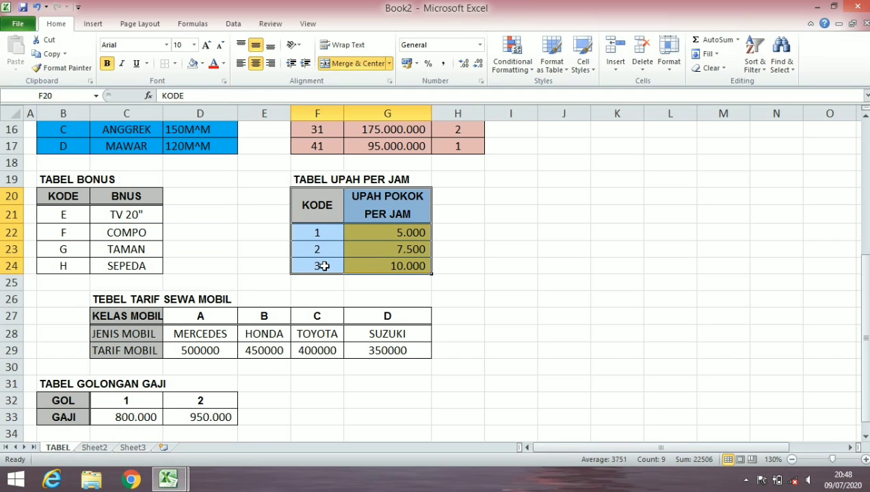
pyautogui.click(98, 449)
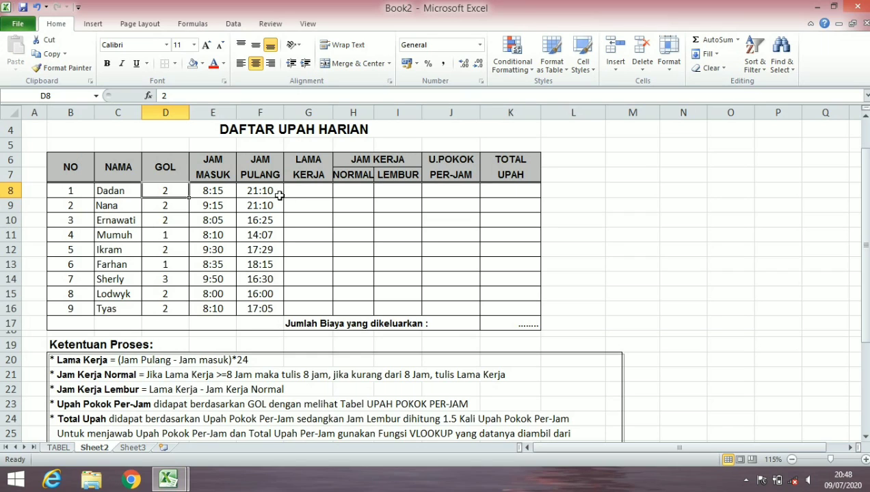
# Calculate LAMA KERJA in G8 with the formula =(F8-E8)*24 and fill it down to G16.
pyautogui.click(314, 193)
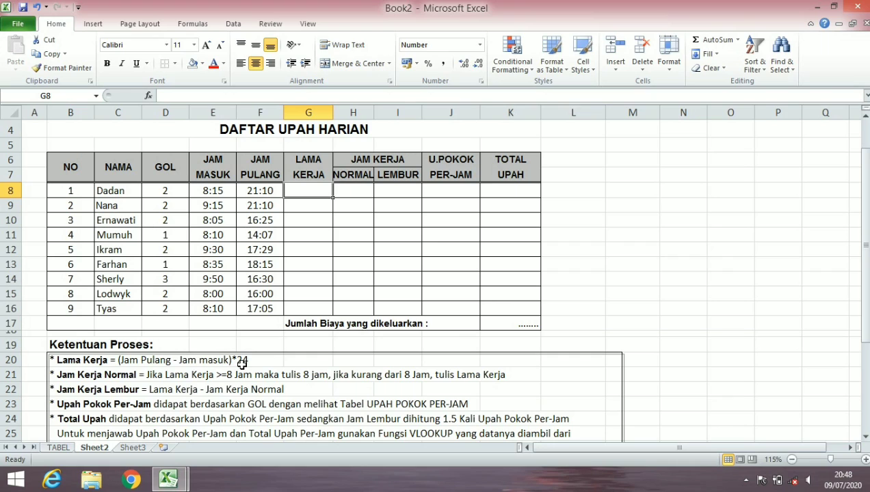
pyautogui.write('=(')
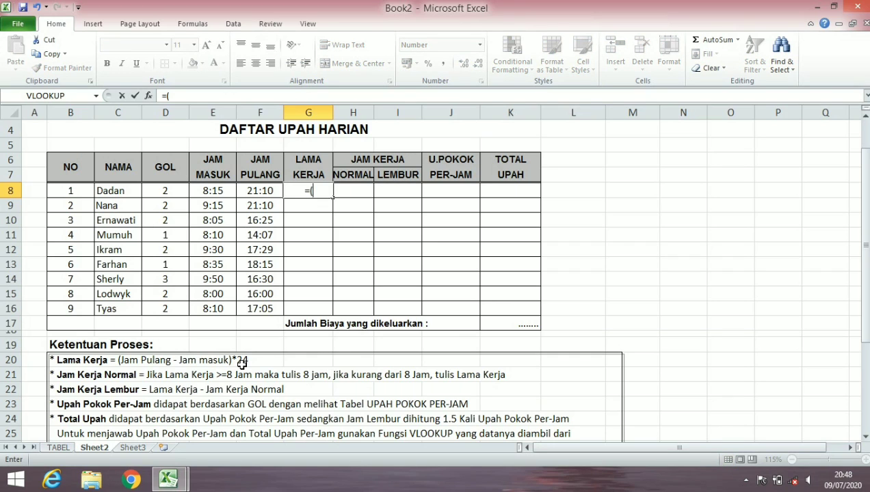
pyautogui.click(255, 192)
pyautogui.write('-')
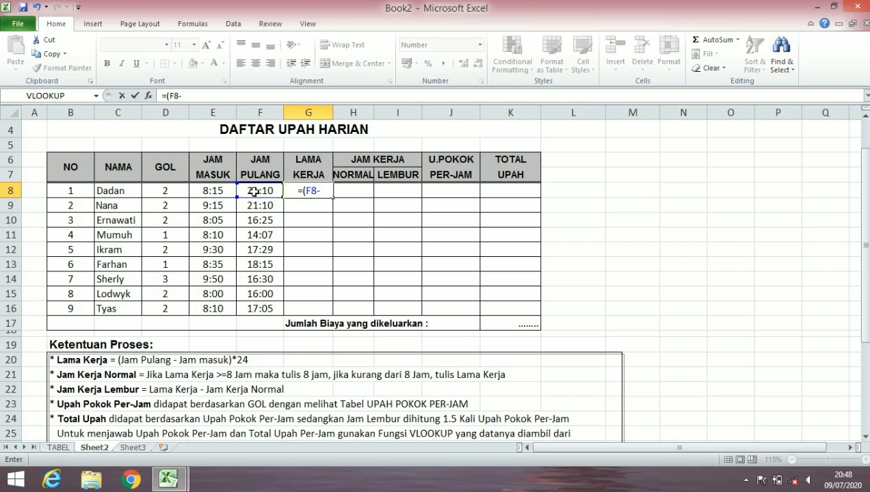
pyautogui.click(218, 192)
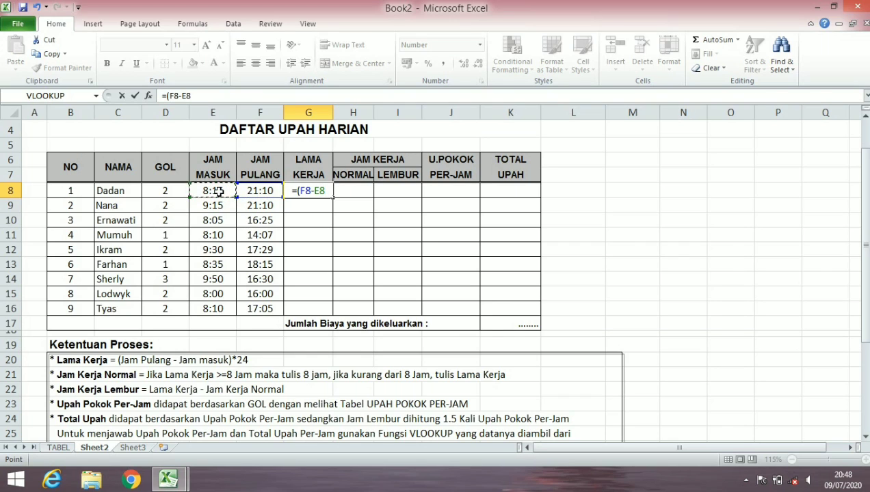
pyautogui.write(')*2')
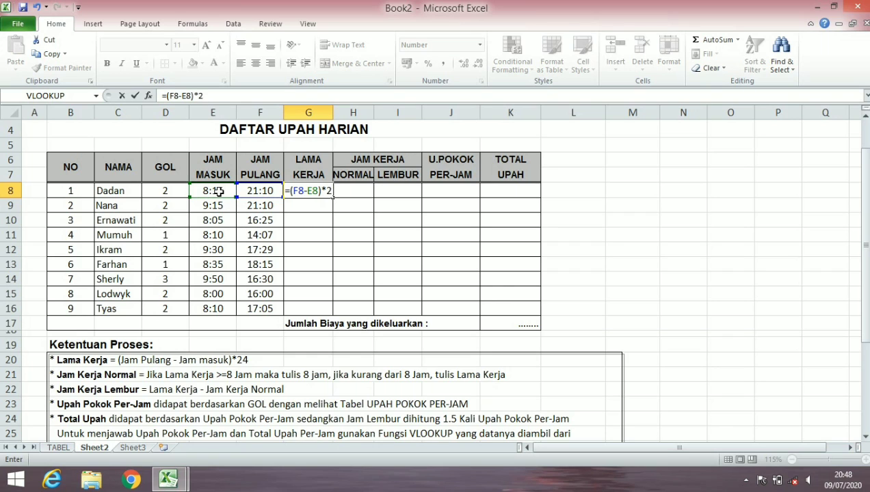
pyautogui.write('4')
pyautogui.press('Return')
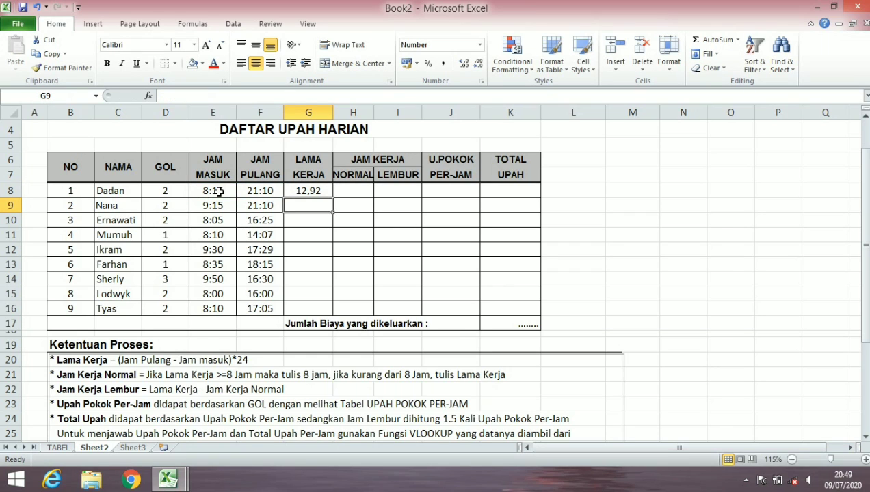
pyautogui.click(322, 193)
pyautogui.moveTo(333, 199); pyautogui.dragTo(330, 310)
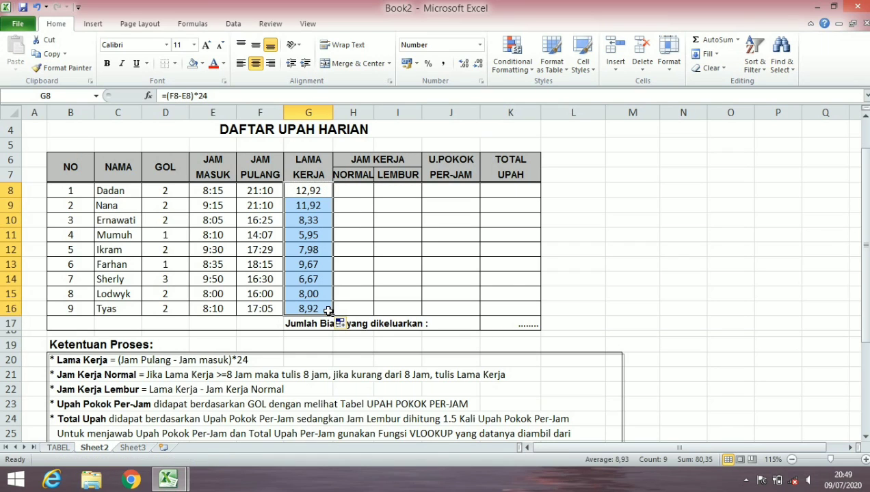
# Check the Jam Kerja Normal rule and insert the IF function from the All category into the NORMAL cell H8.
pyautogui.click(347, 192)
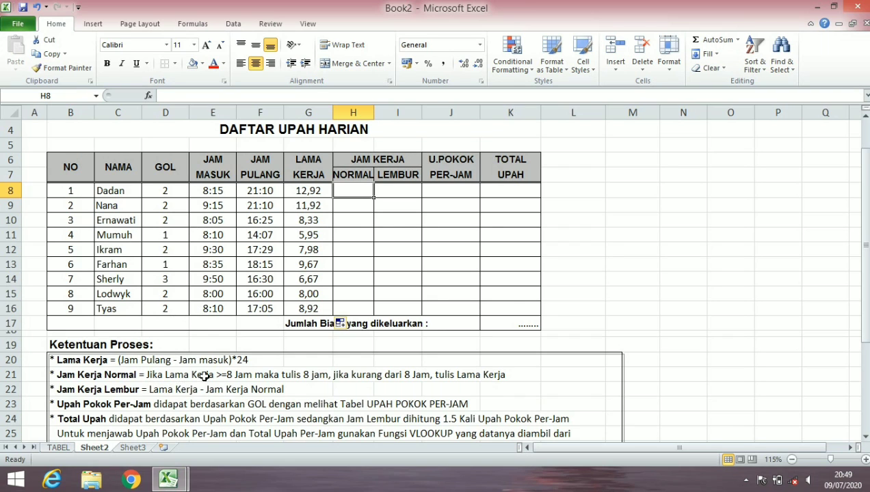
pyautogui.scroll(-1, 204, 375)
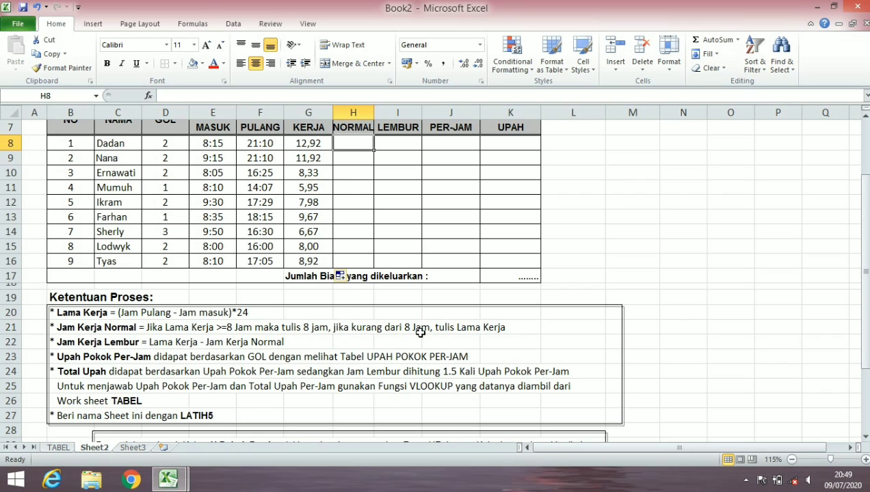
pyautogui.scroll(1, 364, 222)
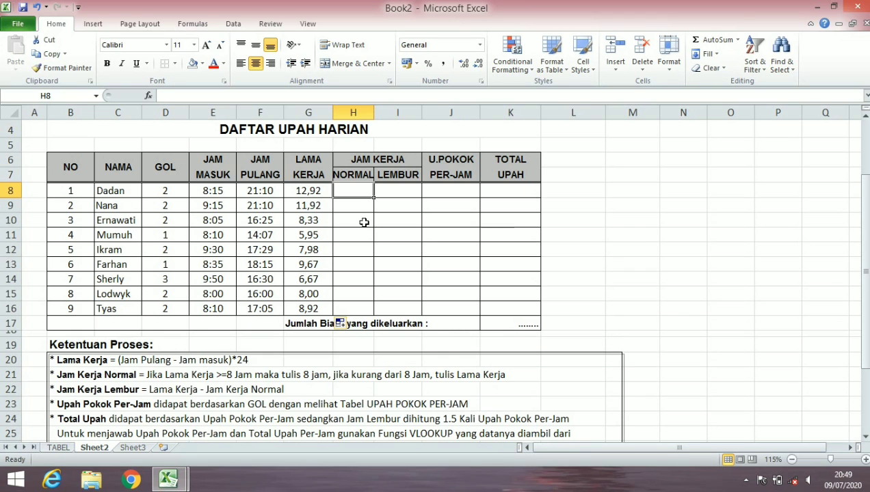
pyautogui.scroll(-1, 364, 223)
pyautogui.scroll(1, 364, 275)
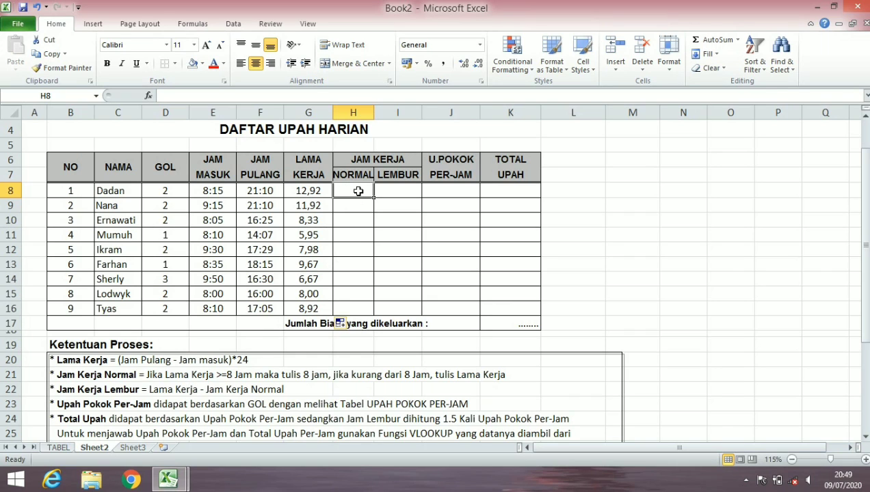
pyautogui.click(148, 96)
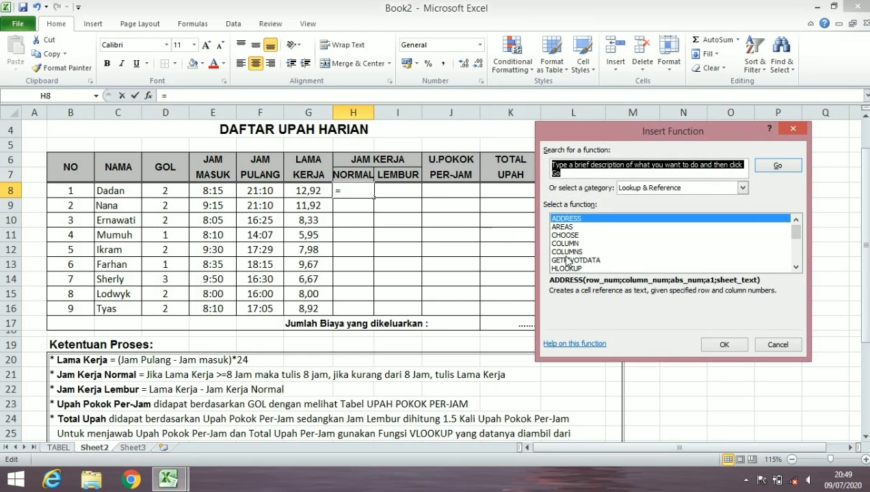
pyautogui.scroll(-4, 576, 251)
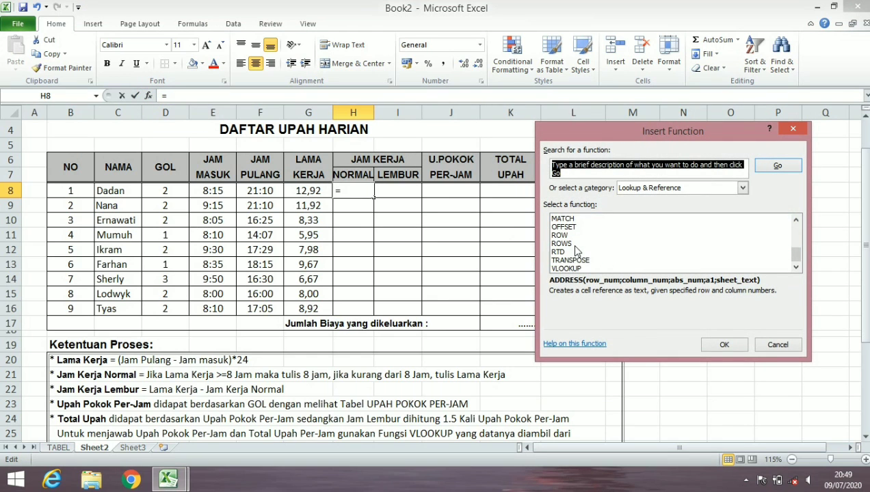
pyautogui.scroll(2, 576, 251)
pyautogui.click(649, 190)
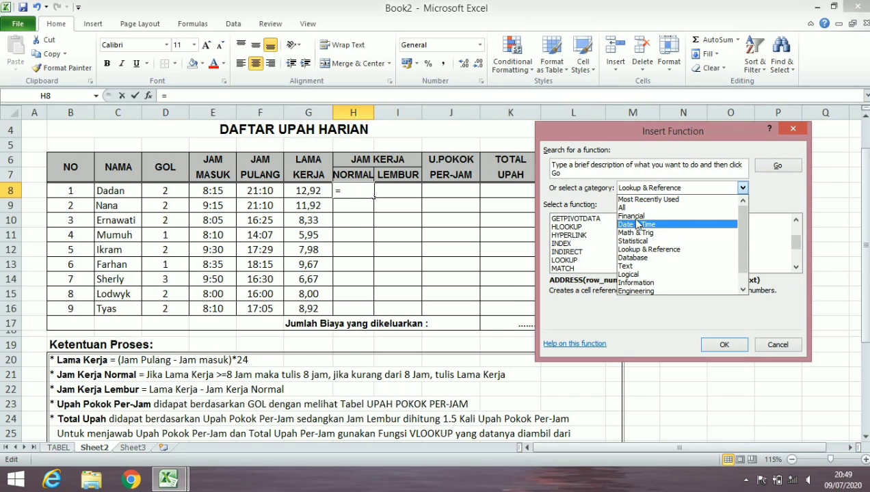
pyautogui.click(632, 208)
pyautogui.scroll(-15, 574, 247)
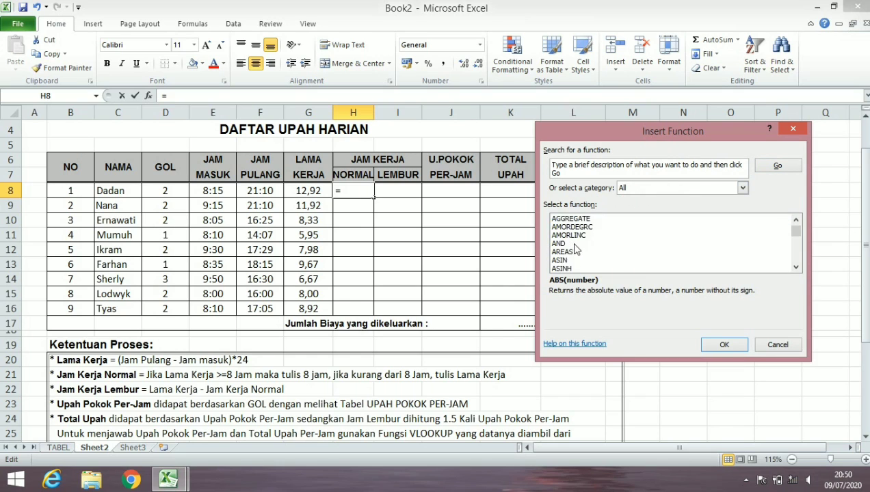
pyautogui.scroll(-20, 575, 248)
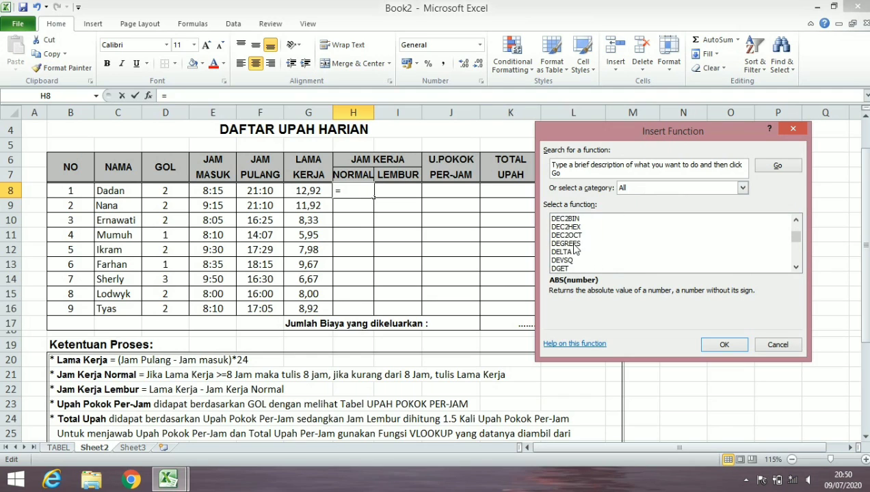
pyautogui.scroll(-20, 574, 247)
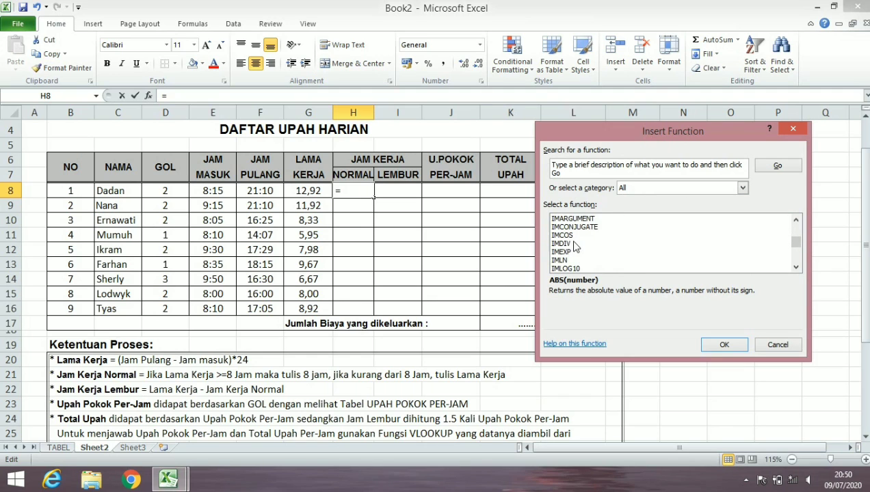
pyautogui.scroll(2, 575, 247)
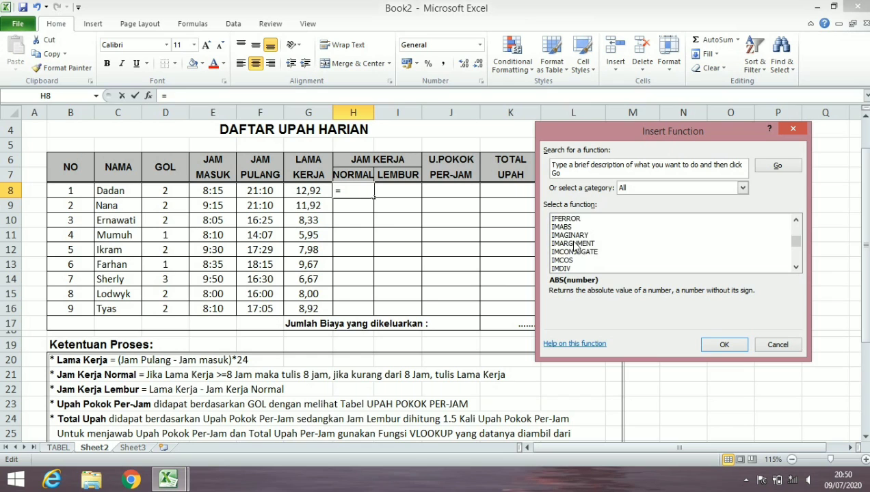
pyautogui.click(566, 235)
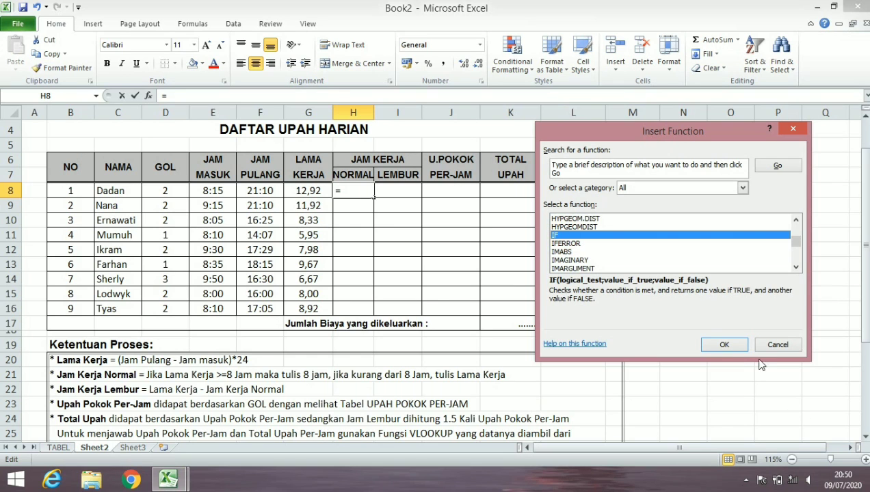
pyautogui.click(724, 345)
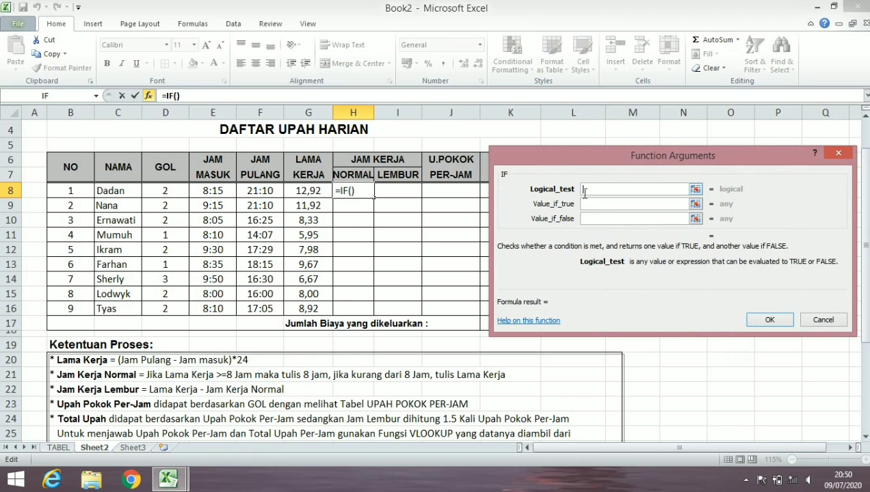
# Set the IF arguments in H8 to logical test G8>=8, true value 8,00 and false value G8, and enter the formula.
pyautogui.click(307, 192)
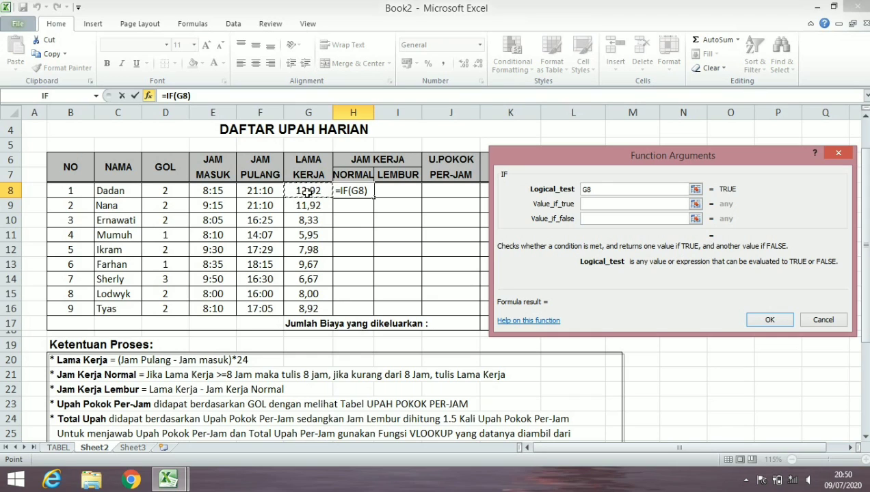
pyautogui.write('>=')
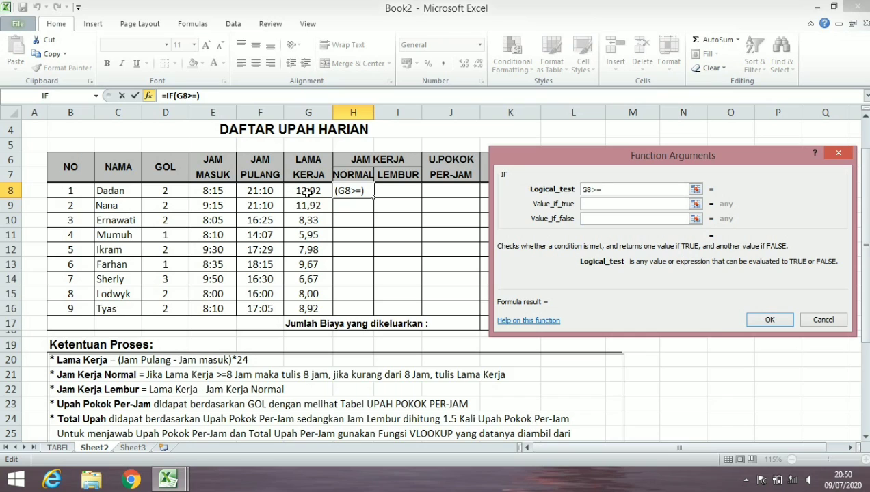
pyautogui.write('8')
pyautogui.click(630, 203)
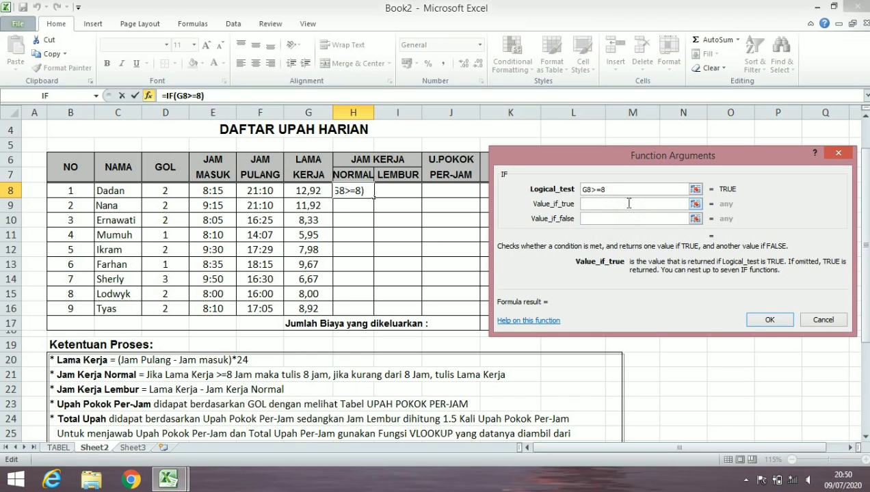
pyautogui.write('8')
pyautogui.write(',')
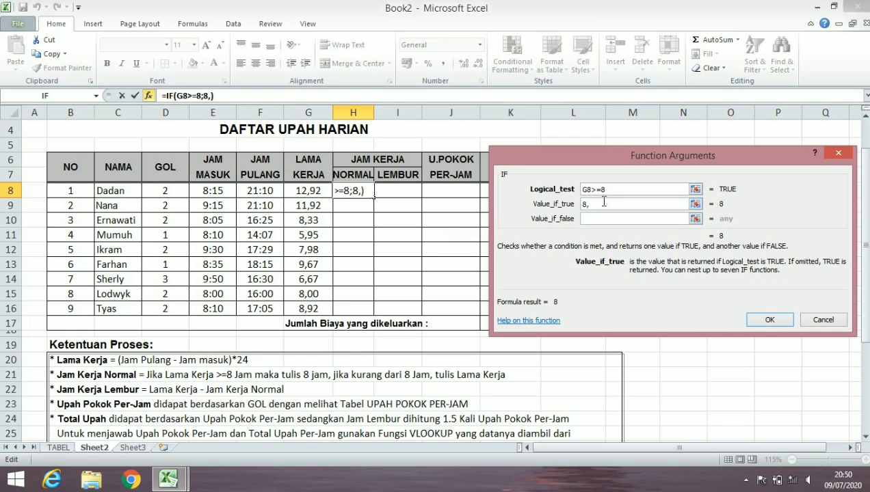
pyautogui.write('00')
pyautogui.click(591, 218)
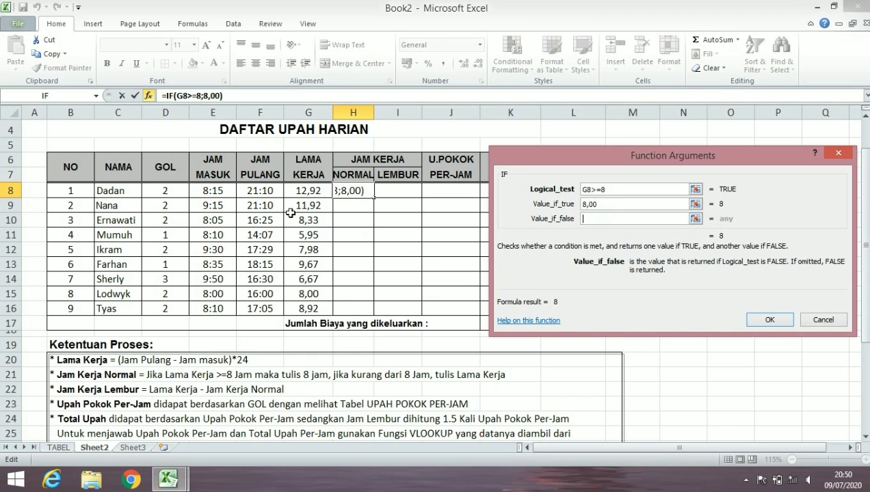
pyautogui.click(308, 190)
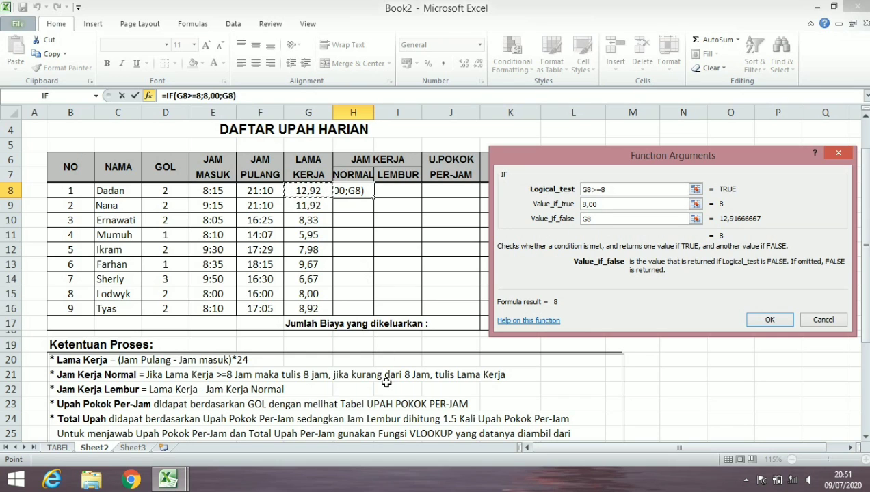
pyautogui.click(767, 321)
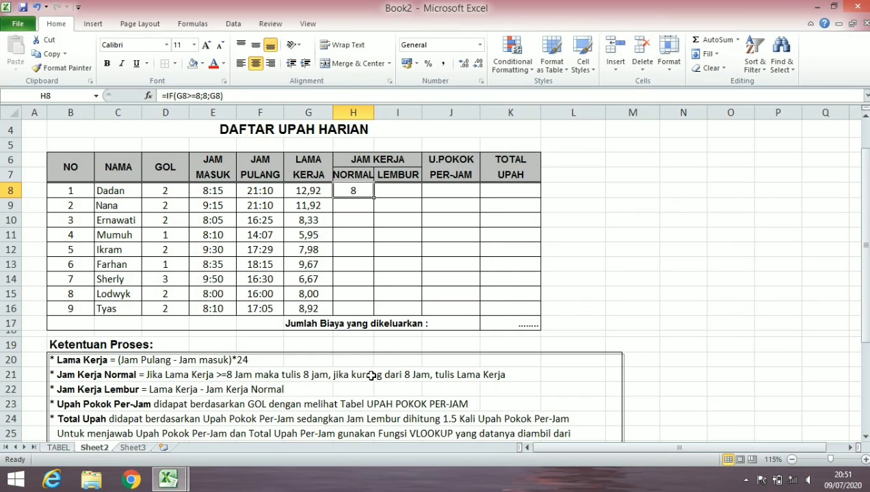
# Try to give the NORMAL value in H8 two decimals by changing the formula's true value to 8,00.
pyautogui.doubleClick(362, 190)
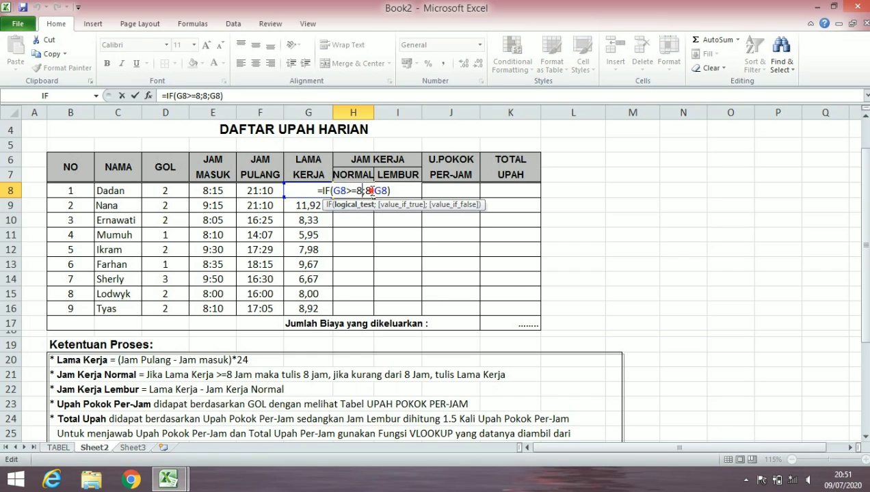
pyautogui.click(372, 192)
pyautogui.write(',00')
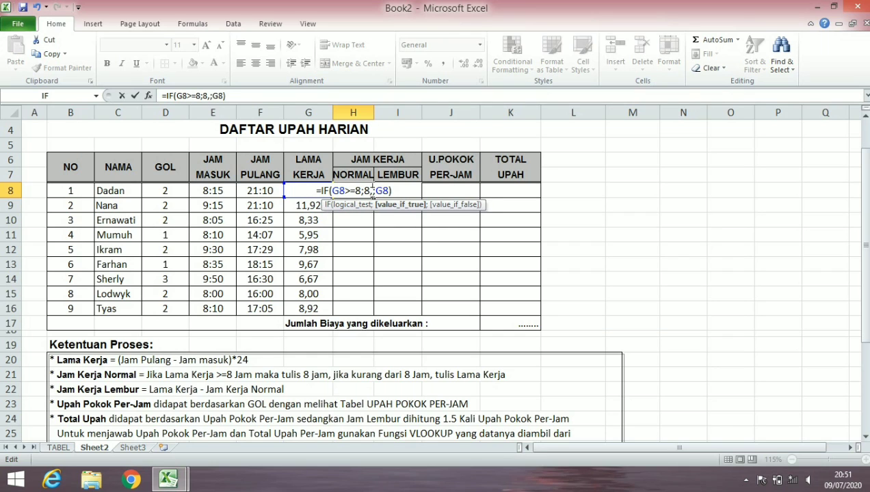
pyautogui.press('Return')
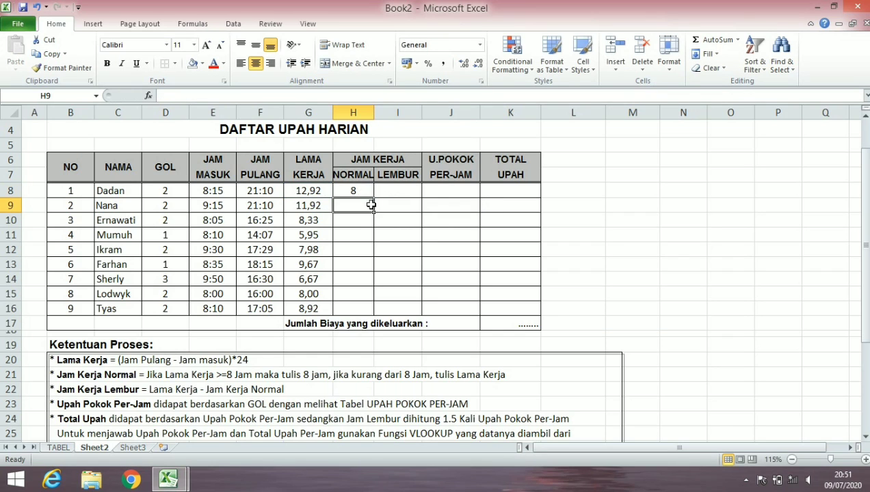
# Format the NORMAL cell H8 with two decimal places and fill its formula down to H16.
pyautogui.click(363, 191)
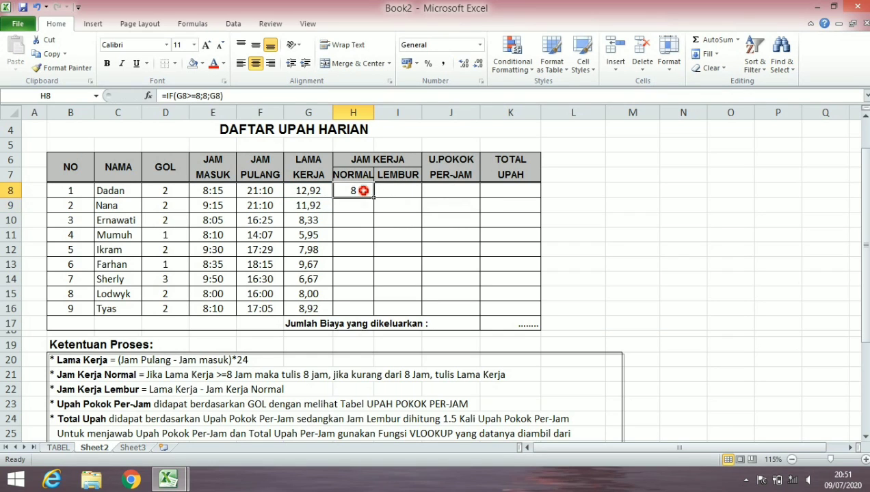
pyautogui.click(463, 65)
pyautogui.click(463, 65)
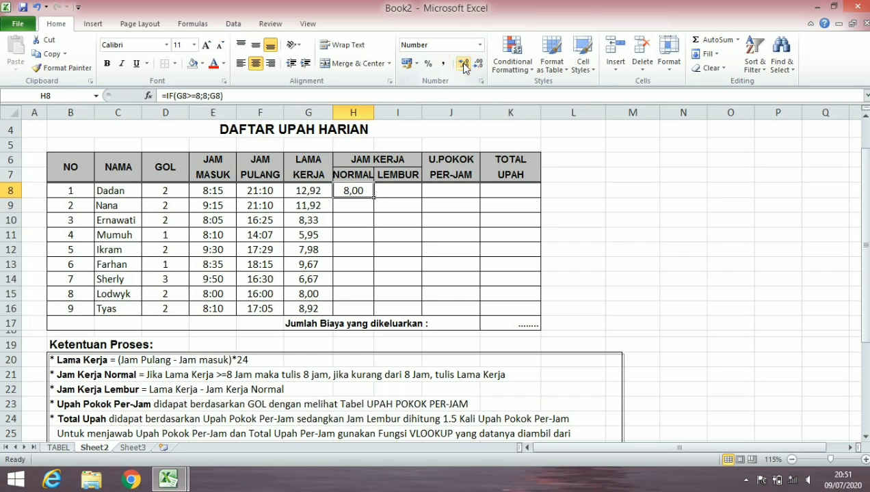
pyautogui.click(350, 204)
pyautogui.click(356, 187)
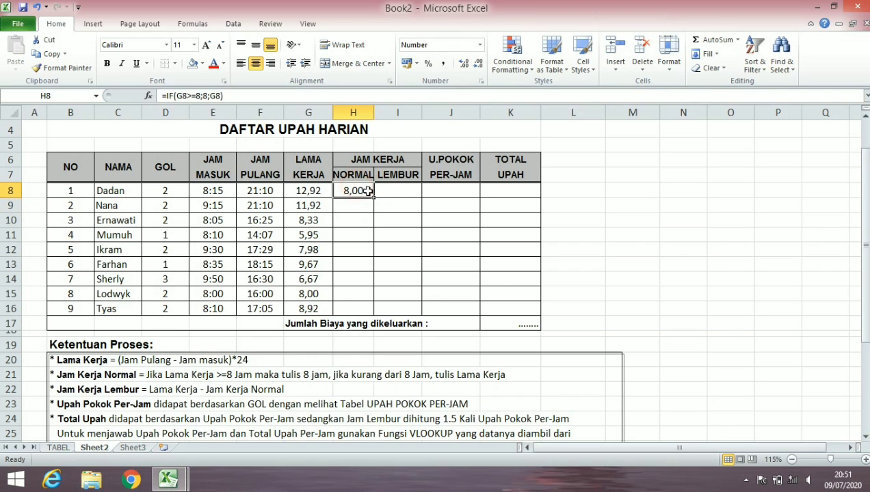
pyautogui.moveTo(373, 198); pyautogui.dragTo(367, 317)
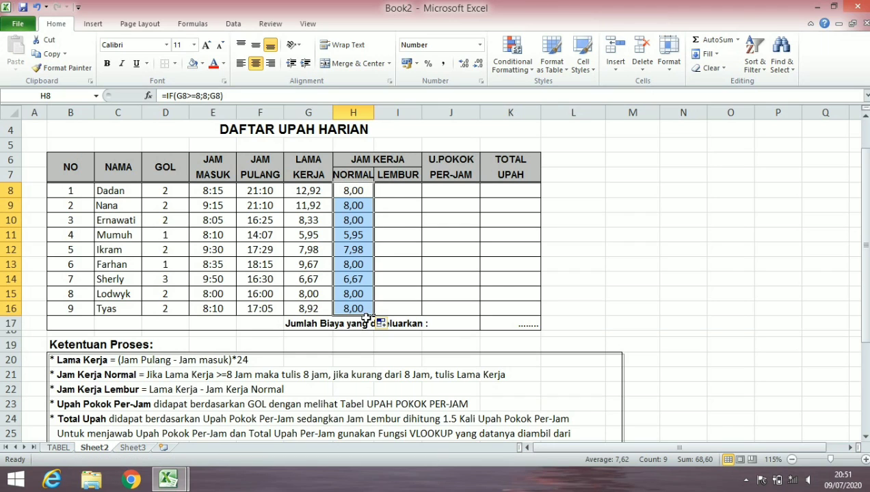
# Calculate LEMBUR in I8 with the formula =G8-H8 and fill it down to I16.
pyautogui.click(394, 189)
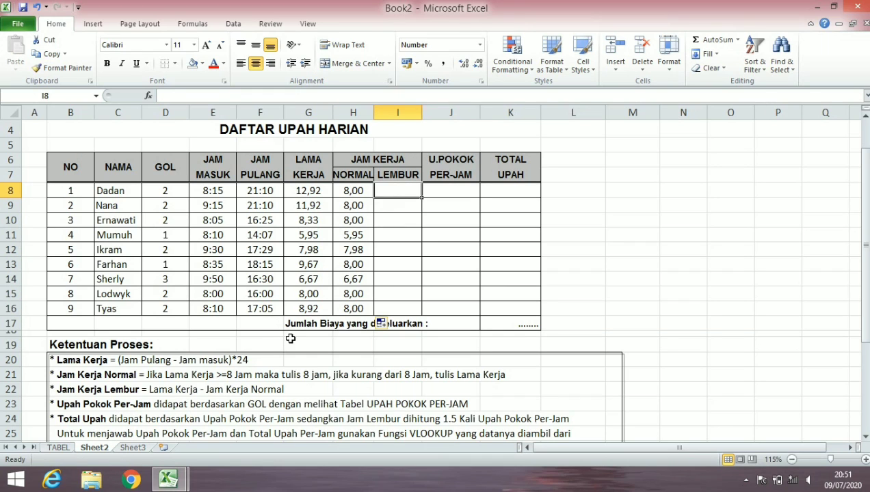
pyautogui.write('=')
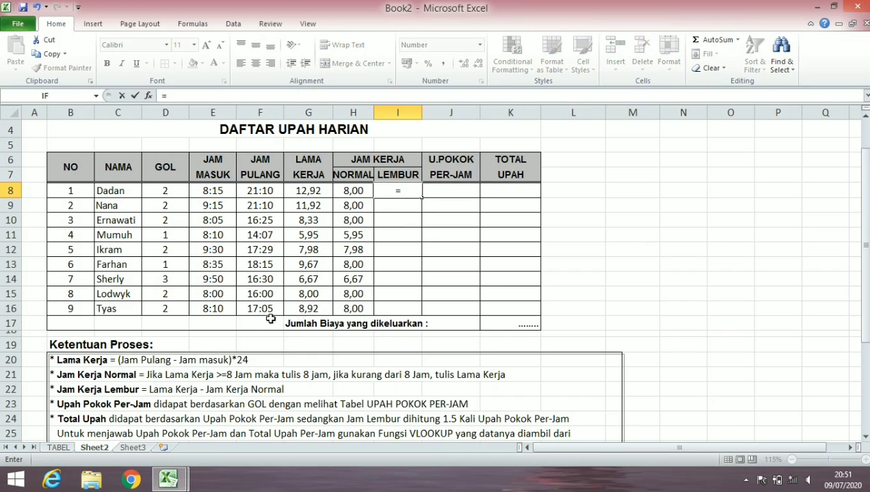
pyautogui.click(313, 192)
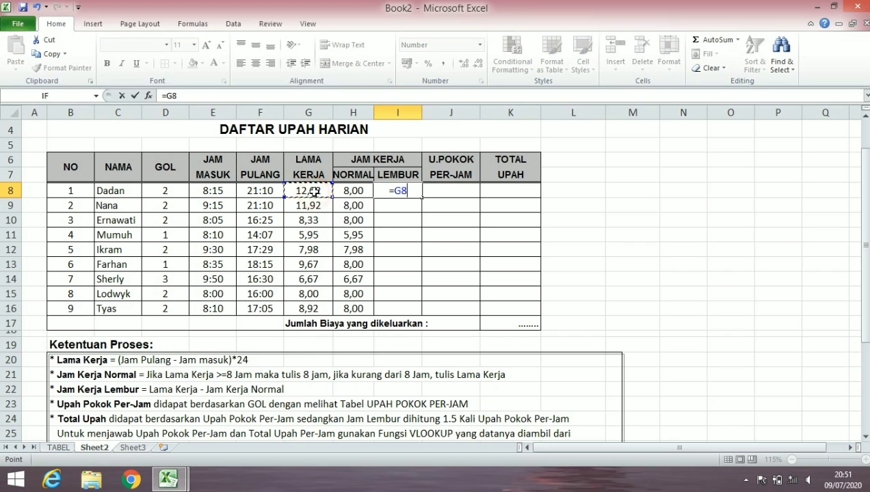
pyautogui.write('-')
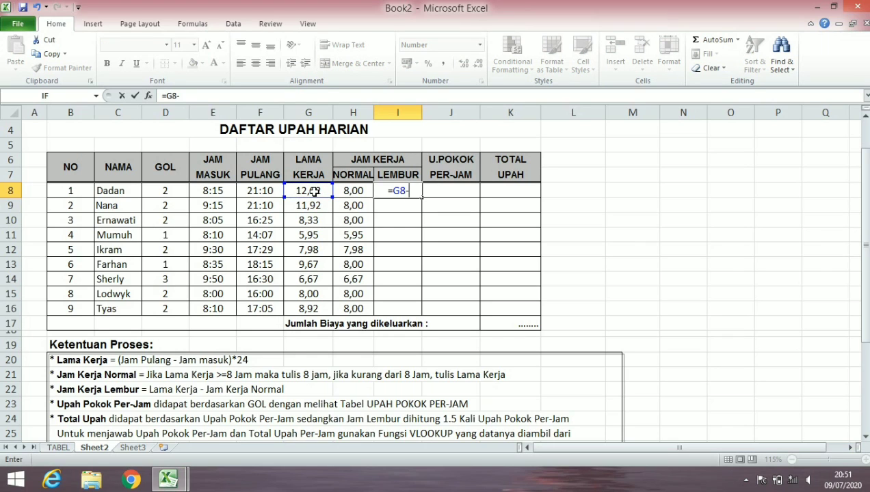
pyautogui.click(350, 191)
pyautogui.press('Return')
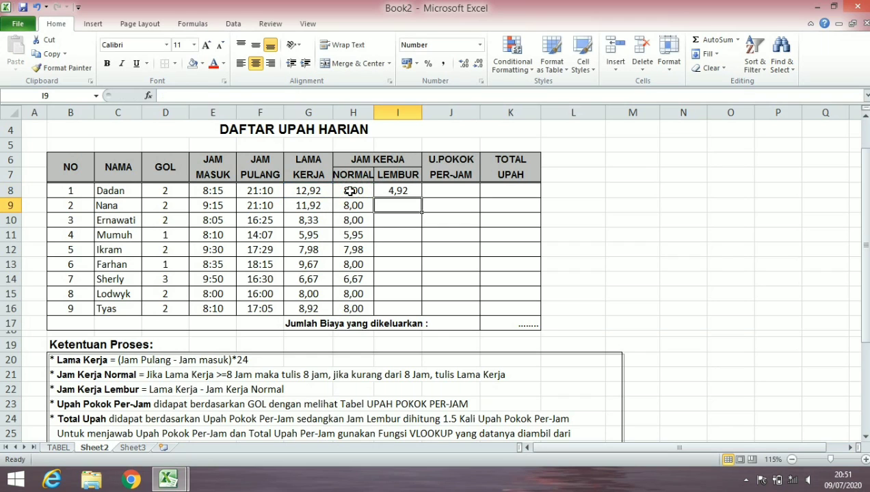
pyautogui.click(398, 189)
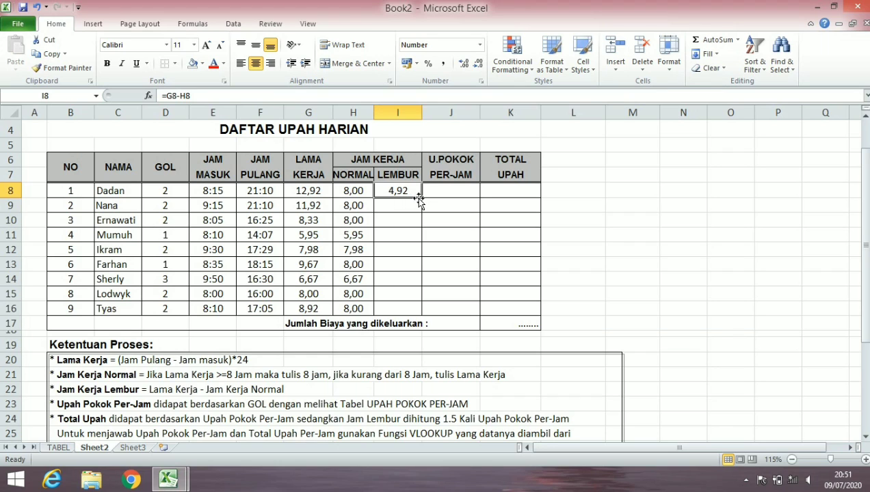
pyautogui.moveTo(423, 198); pyautogui.dragTo(413, 317)
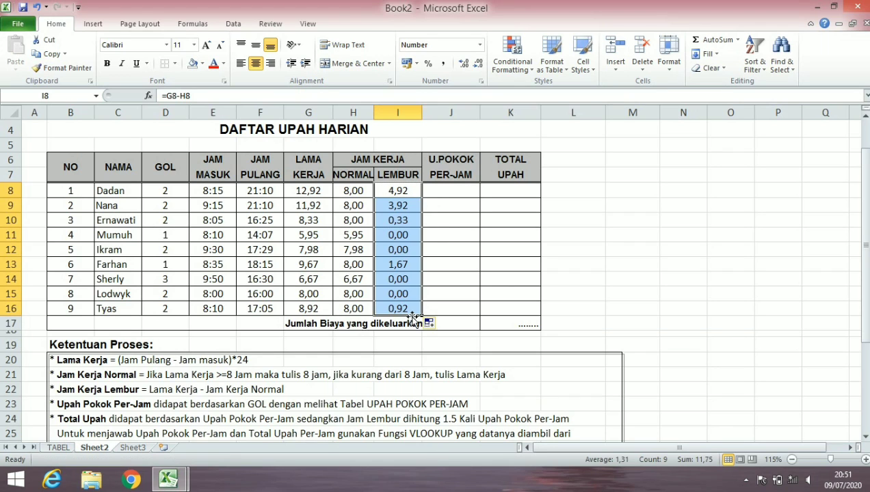
# Select U.POKOK PER-JAM cell J8 and examine the TABEL UPAH PER JAM codes and rates on the TABEL sheet.
pyautogui.click(444, 188)
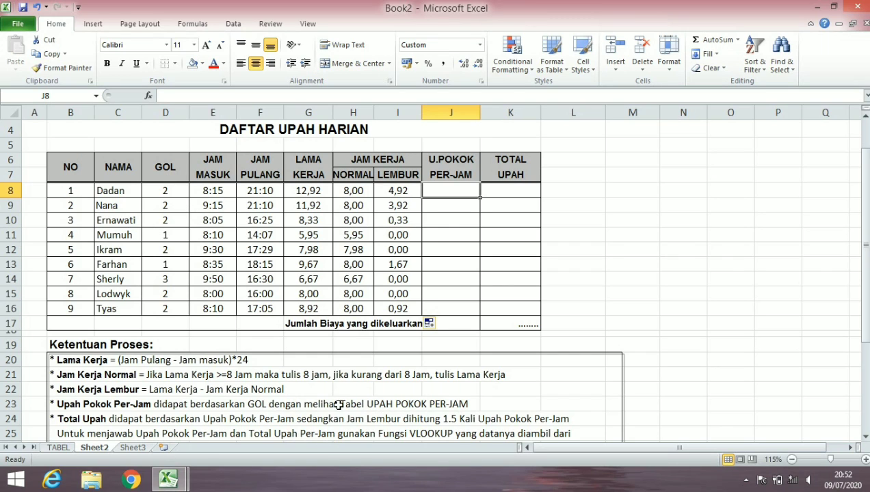
pyautogui.click(58, 448)
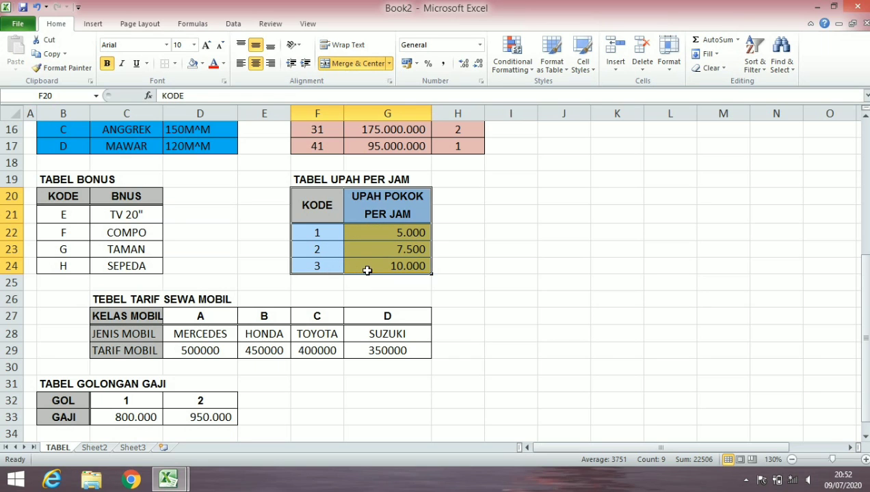
pyautogui.click(96, 448)
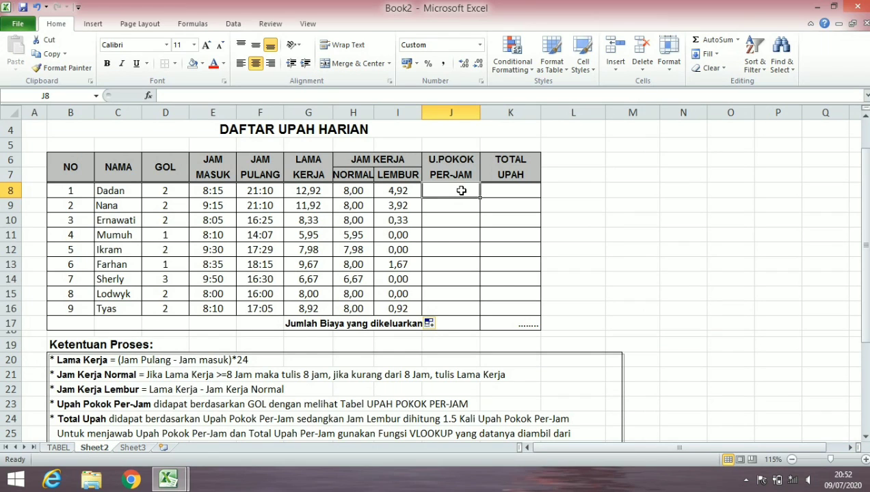
pyautogui.write('=')
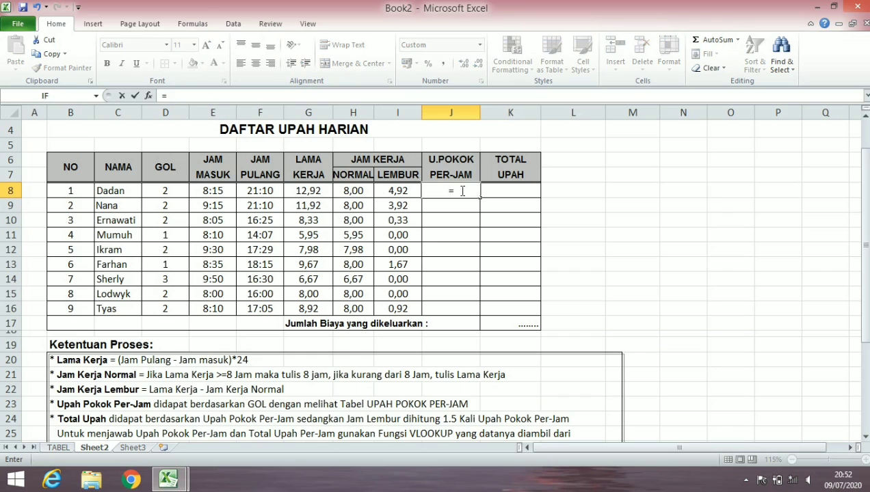
pyautogui.write('VLOO')
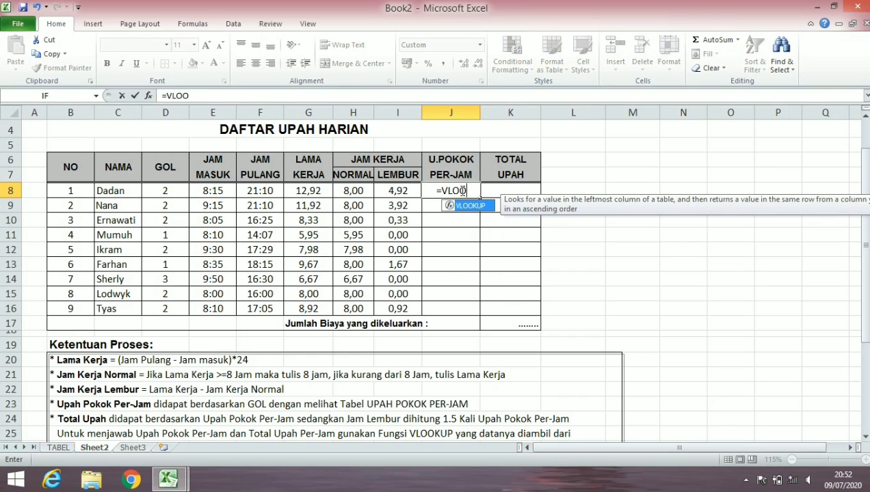
pyautogui.write('KUP')
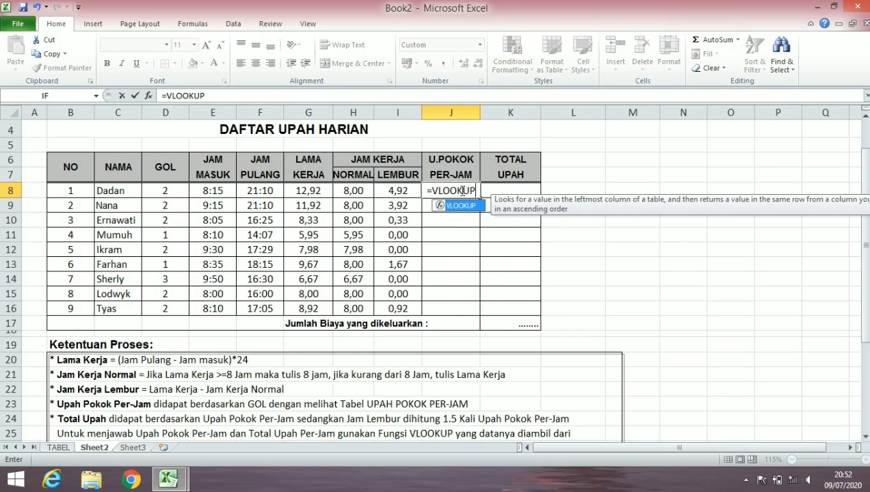
pyautogui.write('(')
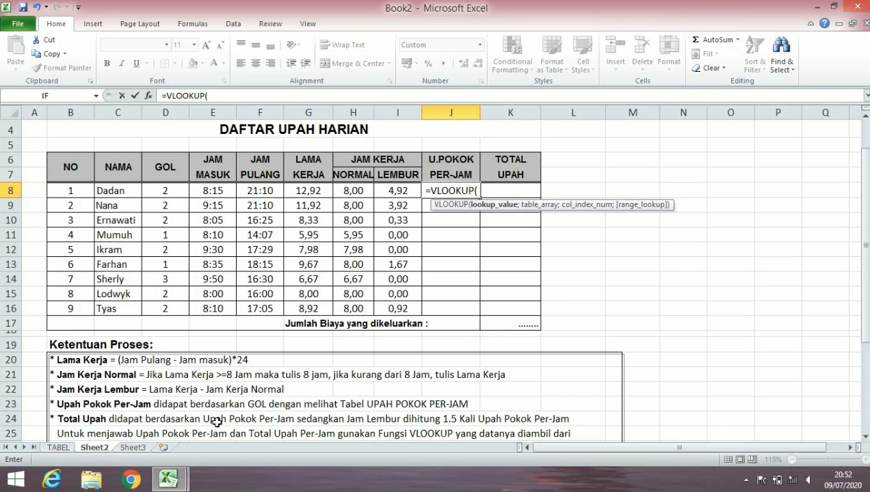
pyautogui.click(58, 448)
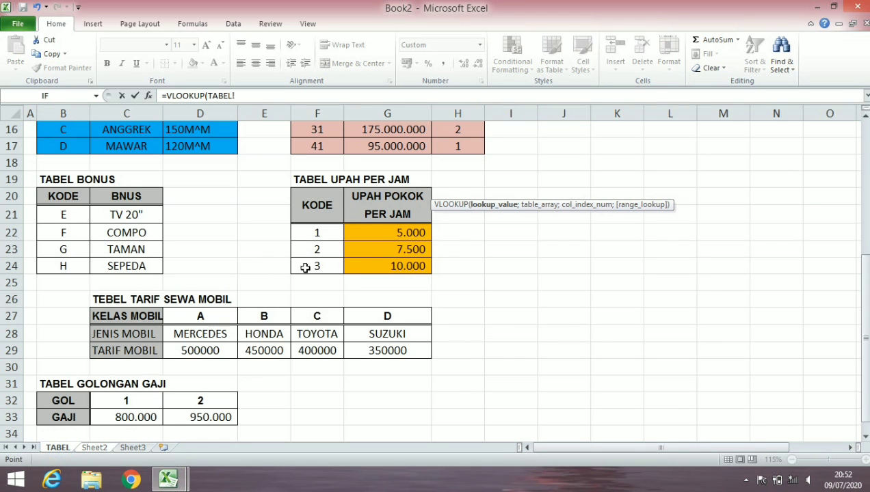
pyautogui.click(96, 449)
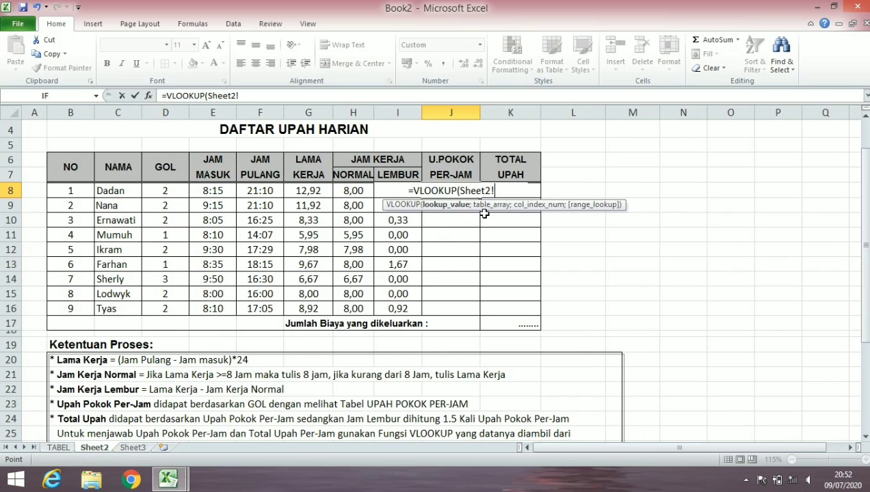
pyautogui.press('BackSpace')
pyautogui.press('BackSpace')
pyautogui.press('BackSpace')
pyautogui.press('BackSpace')
pyautogui.press('BackSpace')
pyautogui.press('BackSpace')
pyautogui.press('BackSpace')
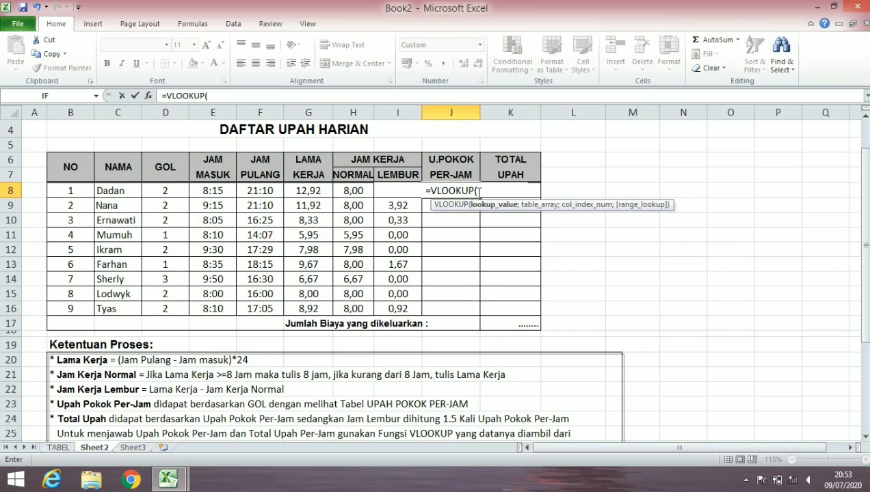
pyautogui.click(179, 187)
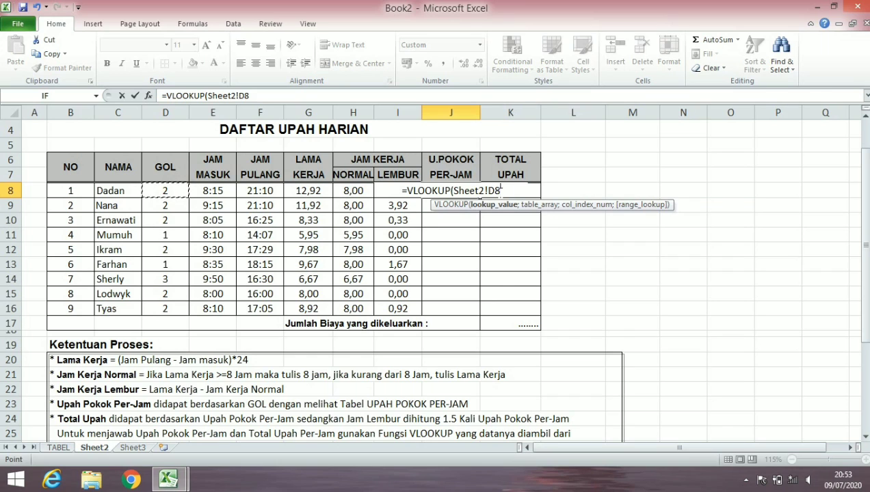
pyautogui.moveTo(501, 190); pyautogui.dragTo(449, 191)
pyautogui.press('BackSpace')
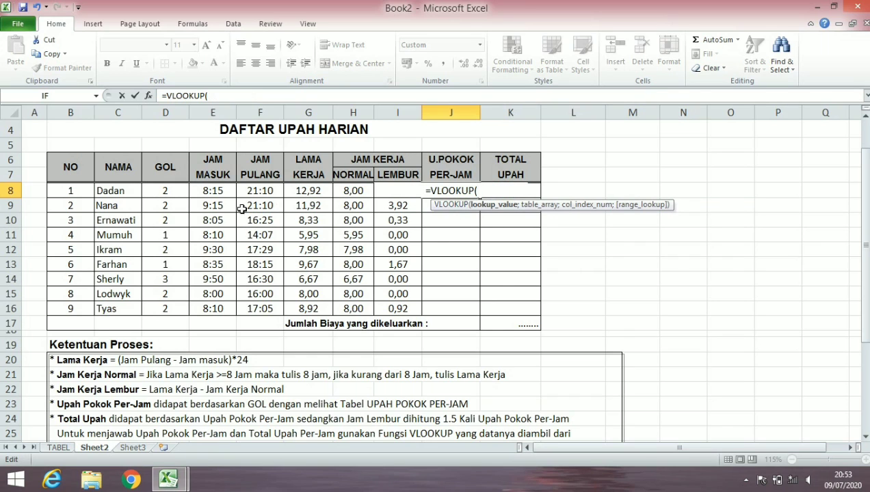
pyautogui.click(177, 192)
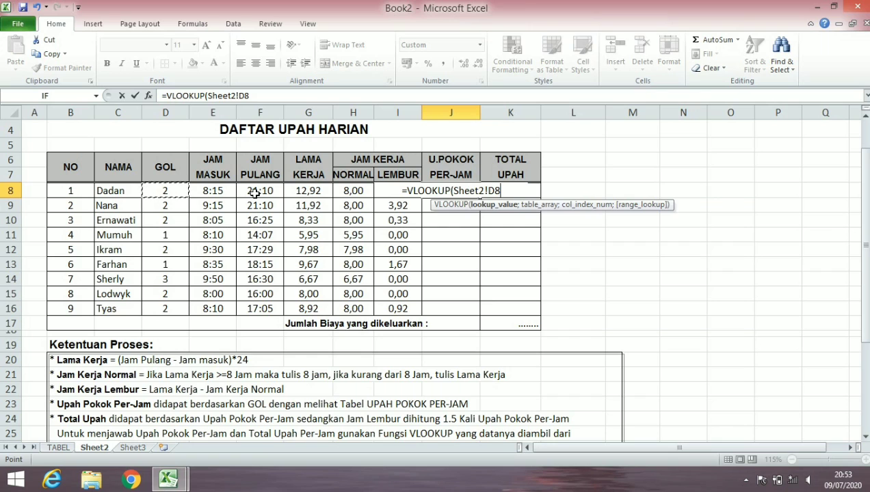
pyautogui.press('Escape')
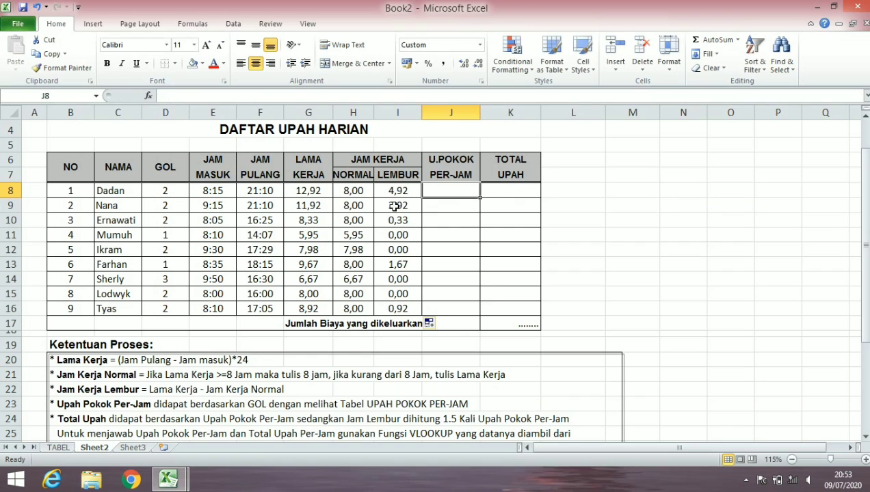
# Begin a VLOOKUP formula in U.POKOK PER-JAM cell J8 with GOL cell D8 as the lookup value.
pyautogui.doubleClick(466, 194)
pyautogui.write('=')
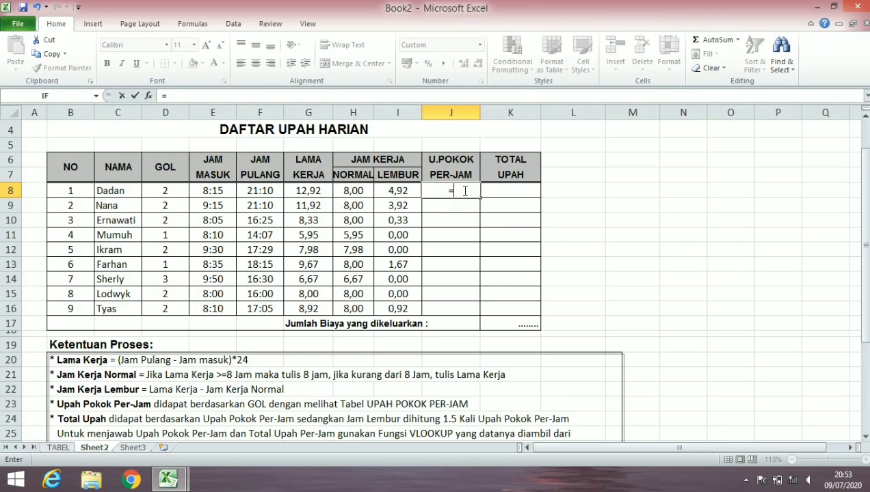
pyautogui.write('VLO')
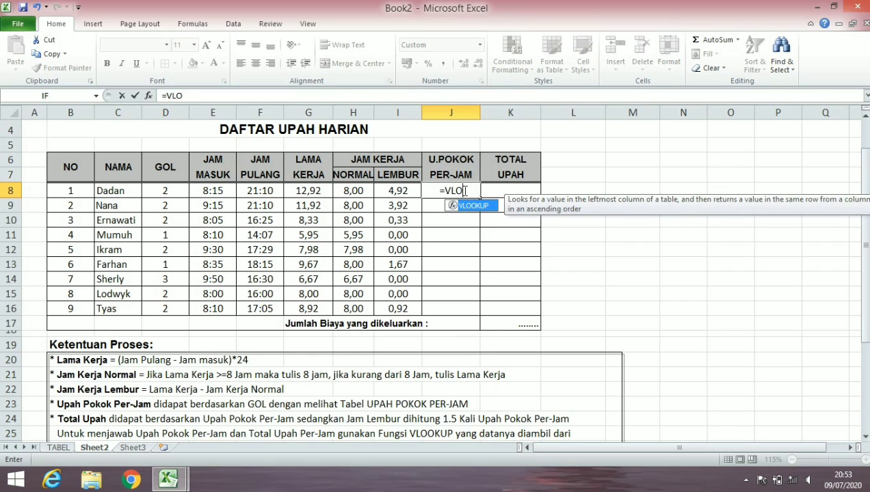
pyautogui.write('OKUP')
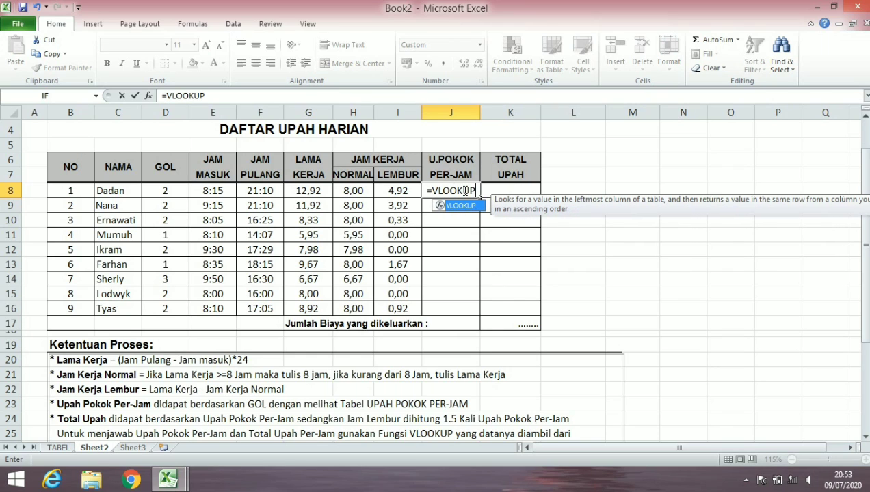
pyautogui.write('(')
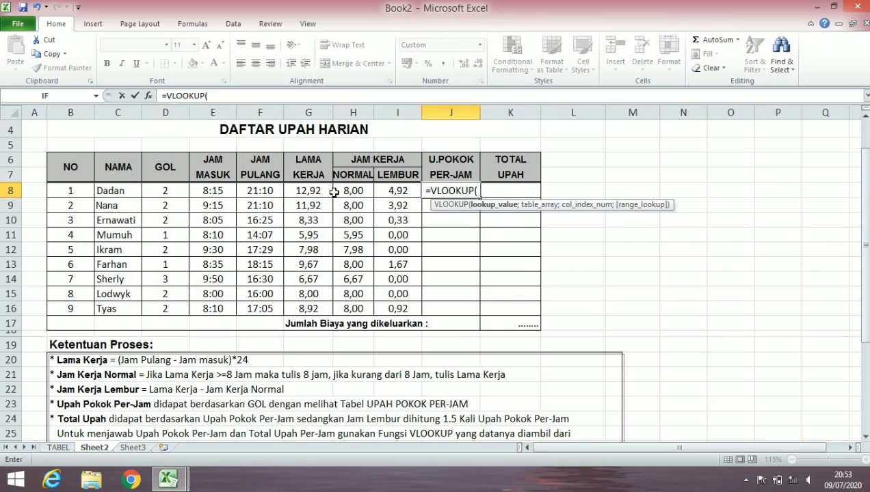
pyautogui.click(167, 193)
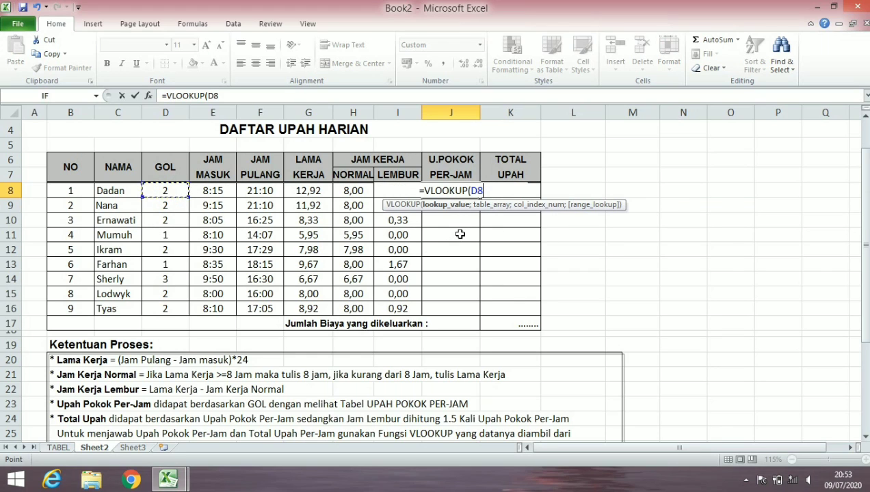
pyautogui.write(';')
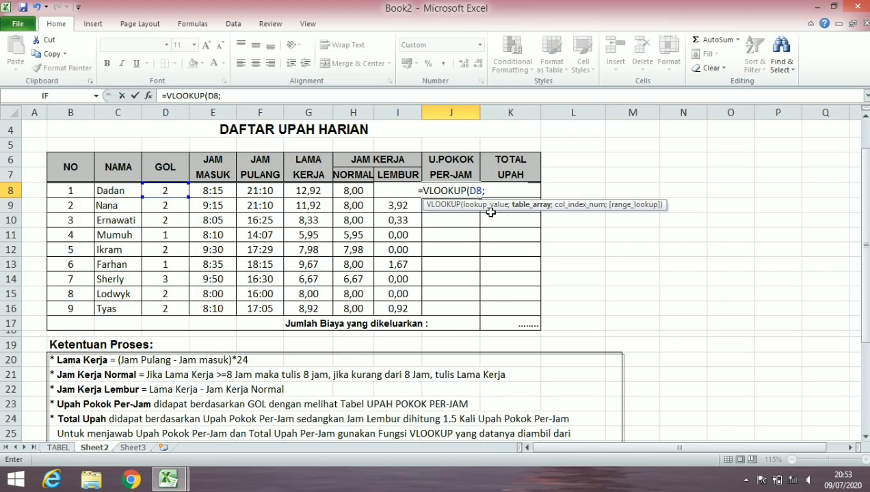
# Add range F22:G24 of TABEL UPAH PER JAM on the TABEL sheet as the table array of J8's VLOOKUP.
pyautogui.click(58, 448)
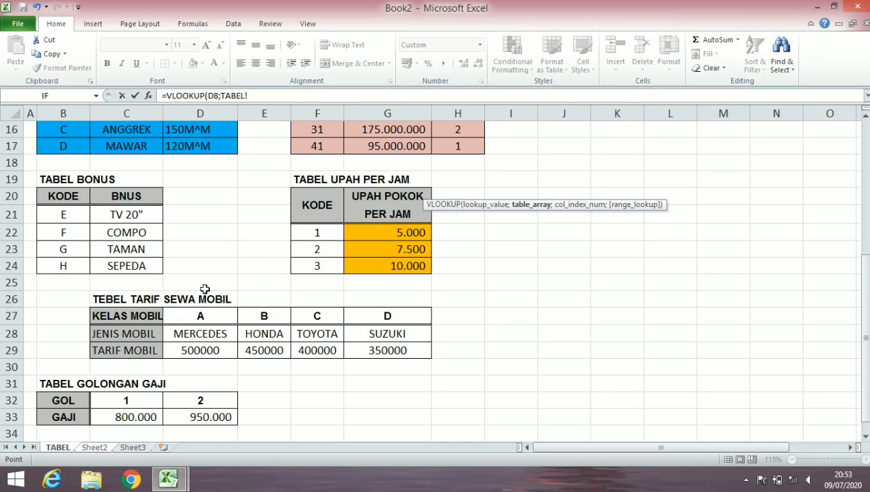
pyautogui.moveTo(311, 232); pyautogui.dragTo(391, 264)
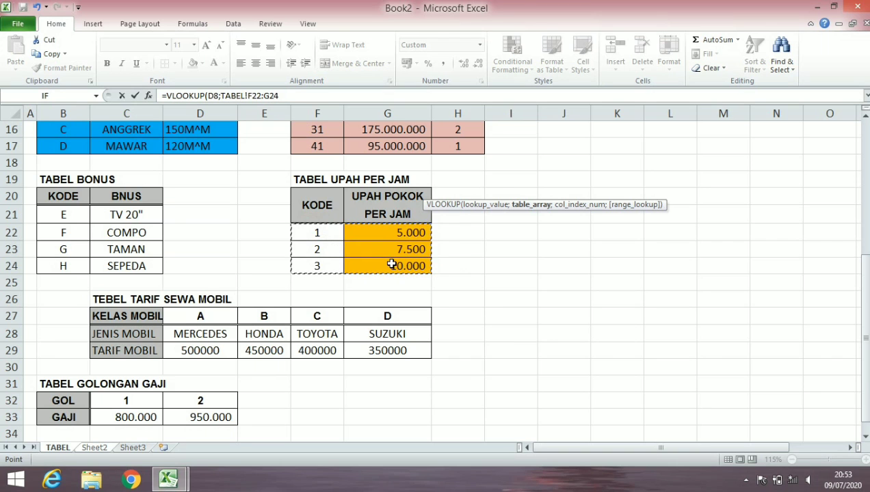
pyautogui.press('Return')
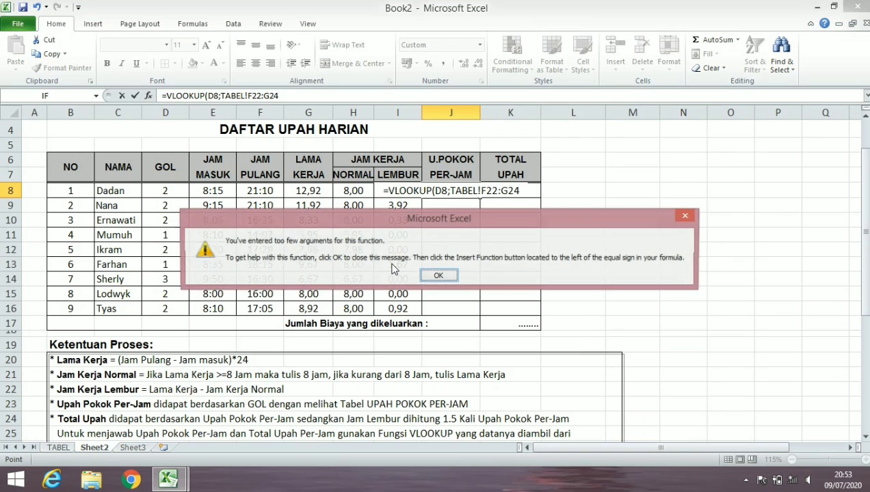
pyautogui.click(438, 273)
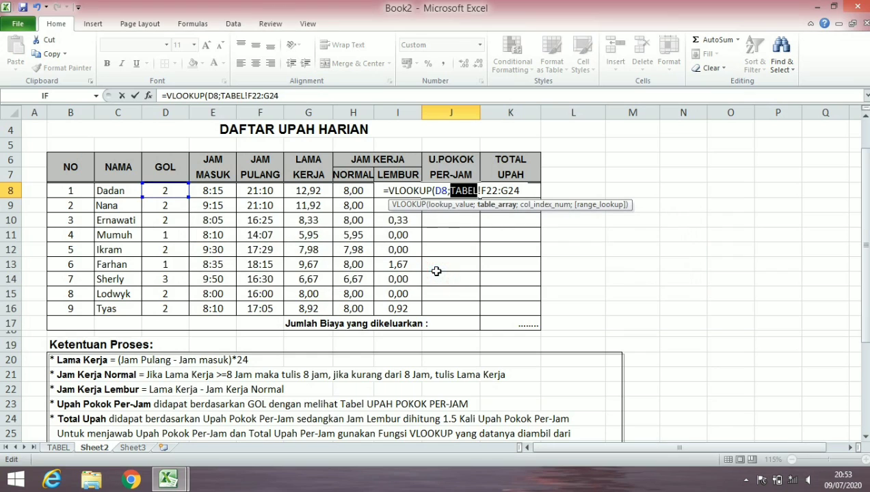
pyautogui.click(524, 192)
pyautogui.write(';')
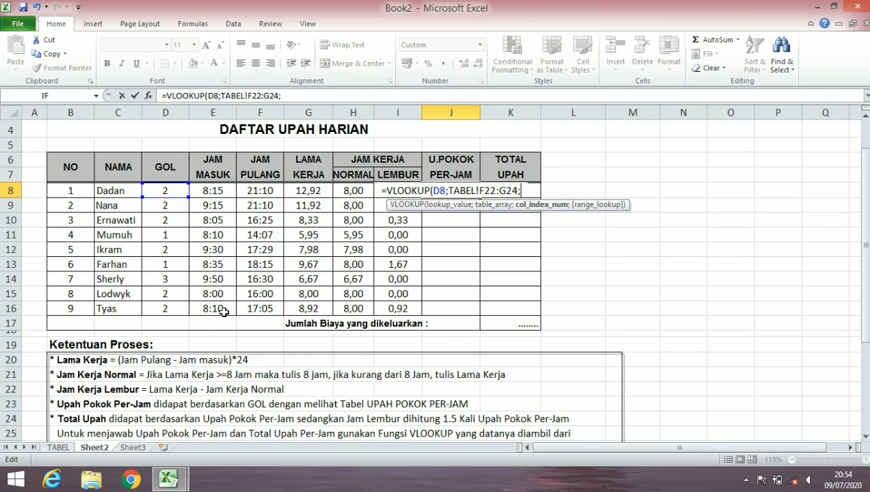
pyautogui.click(60, 448)
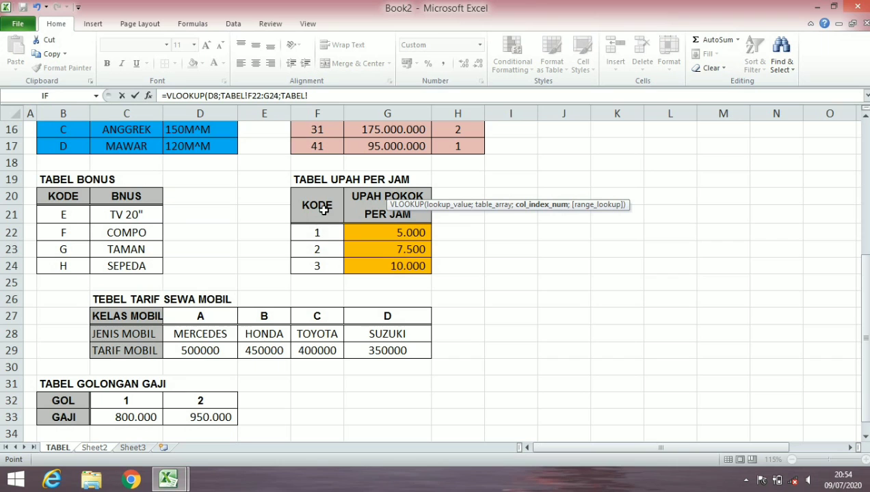
pyautogui.click(94, 448)
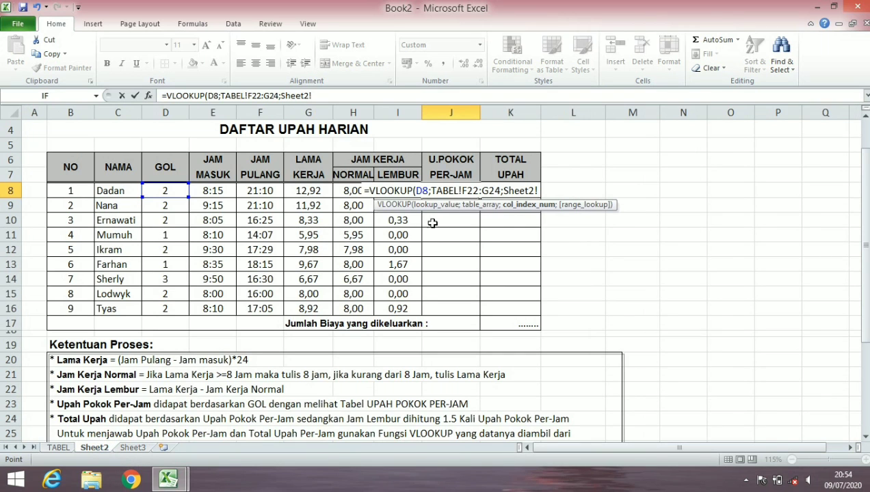
pyautogui.press('BackSpace')
pyautogui.press('BackSpace')
pyautogui.press('BackSpace')
pyautogui.press('BackSpace')
pyautogui.press('BackSpace')
pyautogui.press('BackSpace')
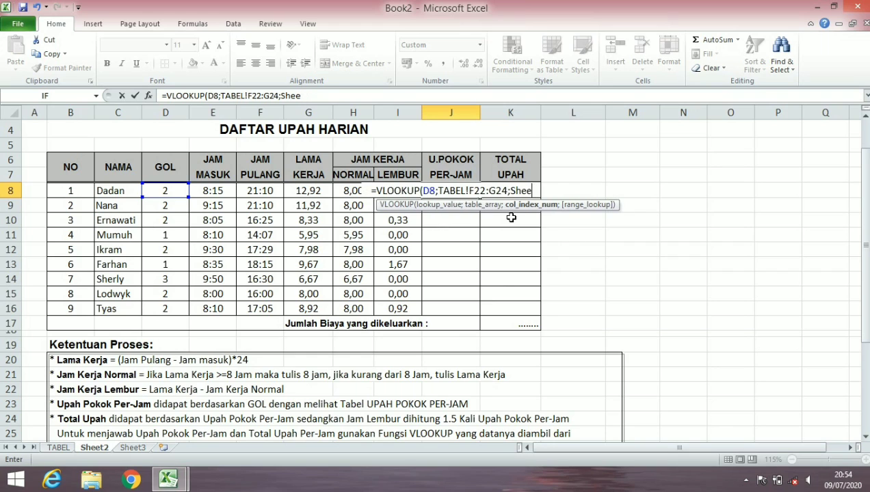
pyautogui.press('BackSpace')
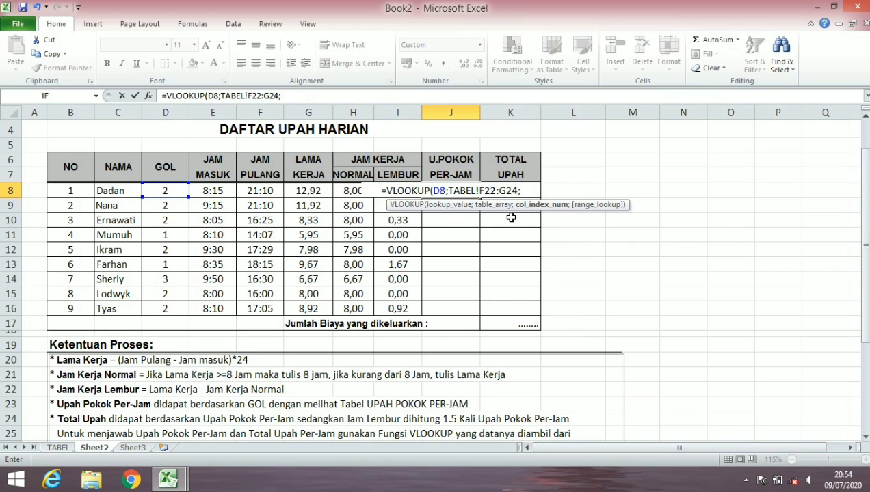
# Complete J8's VLOOKUP with column index 2 and make its table range absolute as $F$22:$G$24.
pyautogui.write('2')
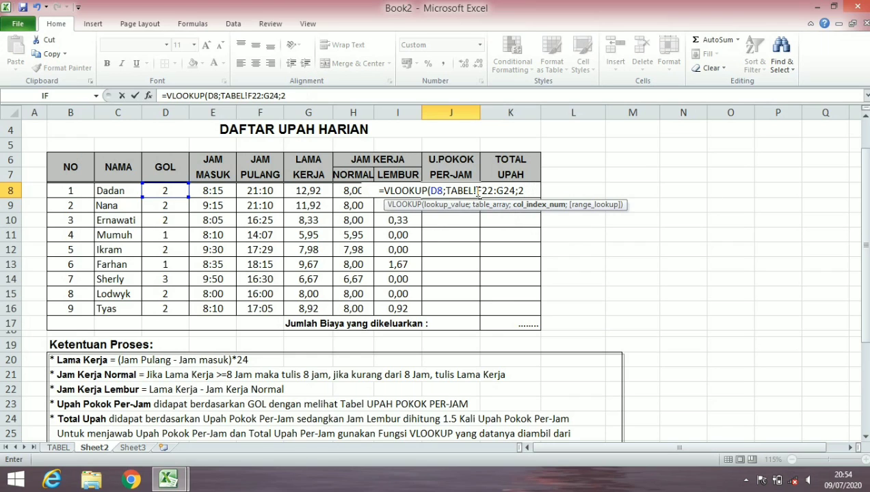
pyautogui.write(')')
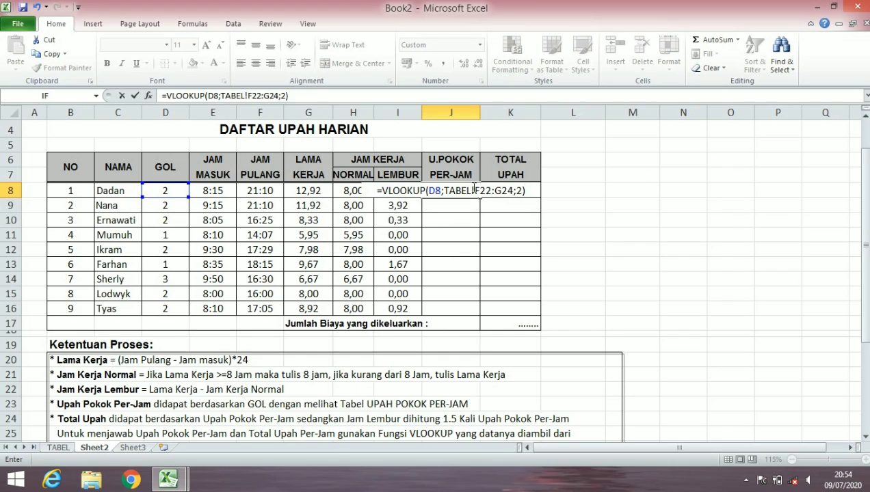
pyautogui.click(476, 191)
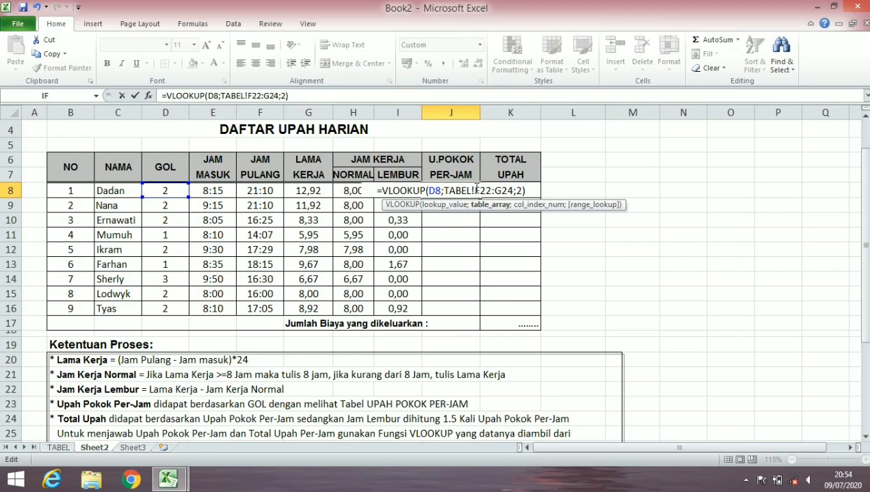
pyautogui.press('F4')
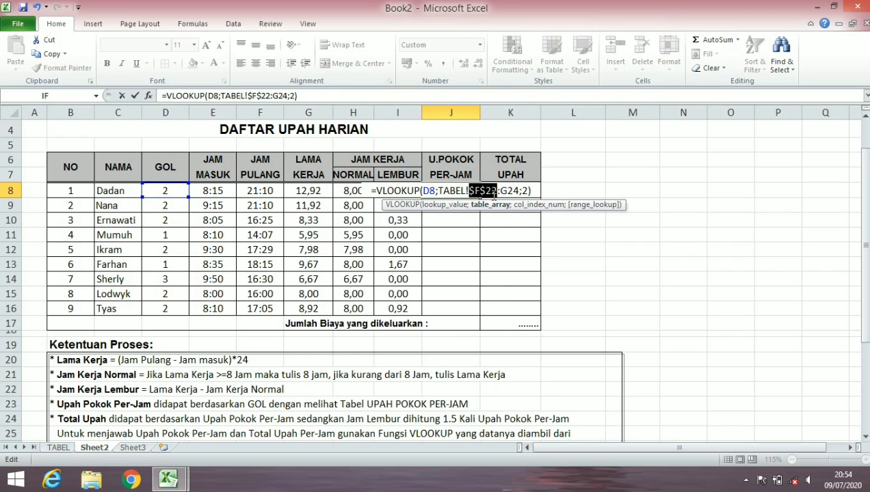
pyautogui.click(500, 192)
pyautogui.press('F4')
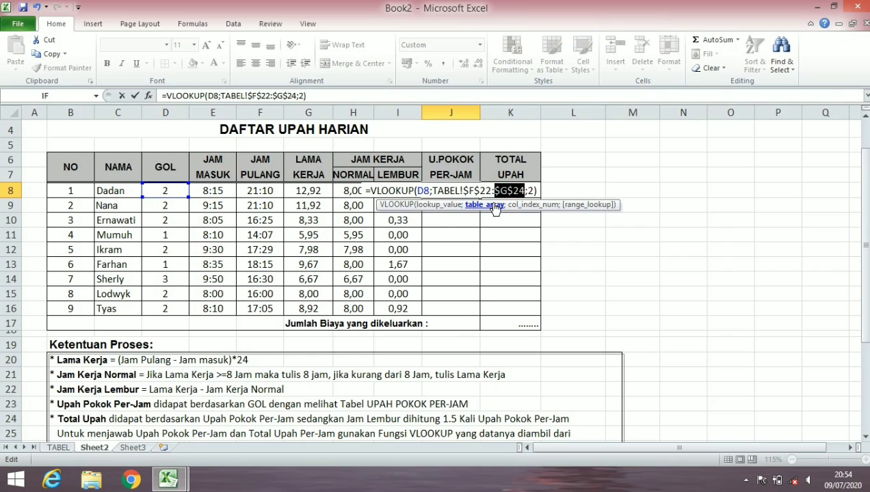
pyautogui.press('Return')
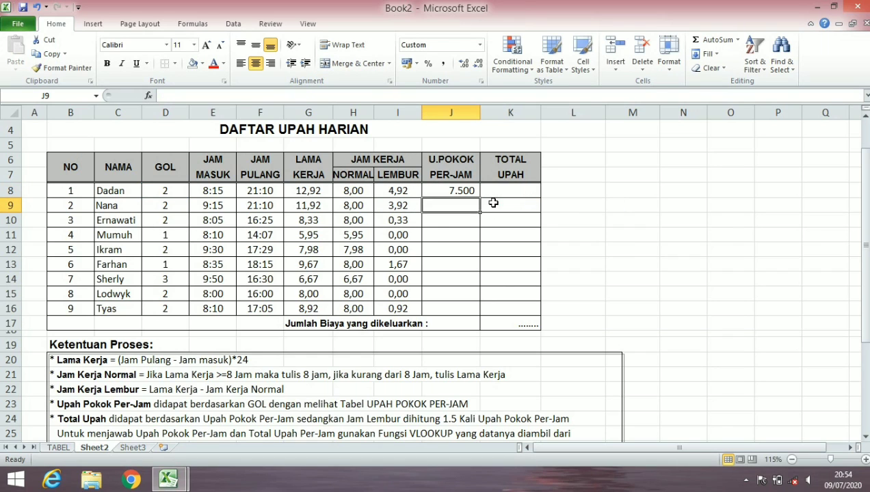
# Fill the VLOOKUP formula from J8 down to J16 and check its absolute references against TABEL UPAH PER JAM.
pyautogui.click(459, 189)
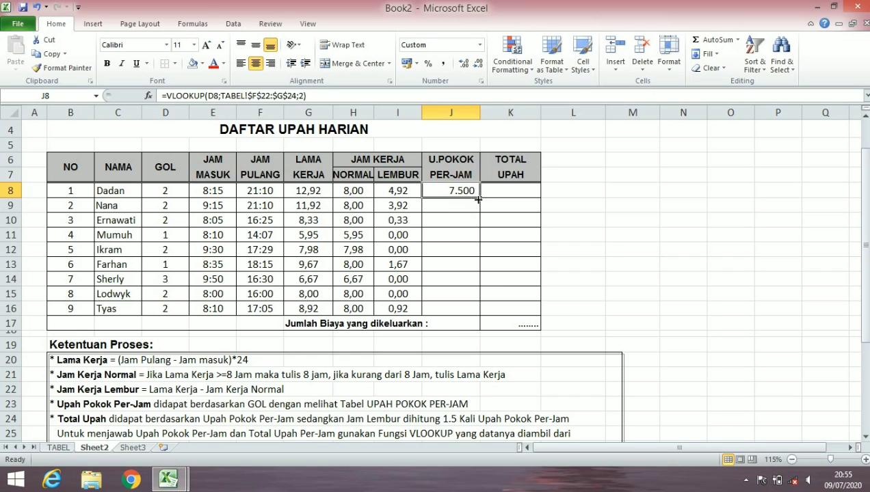
pyautogui.moveTo(477, 197); pyautogui.dragTo(471, 311)
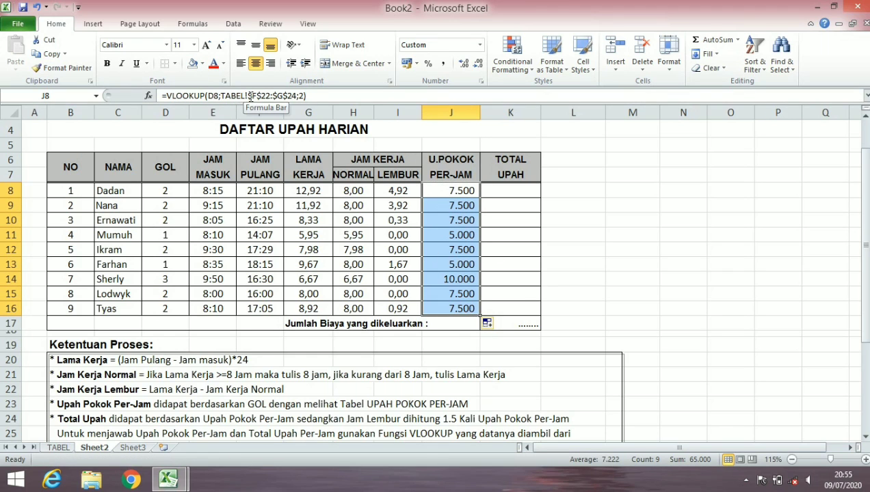
pyautogui.click(518, 194)
pyautogui.click(458, 190)
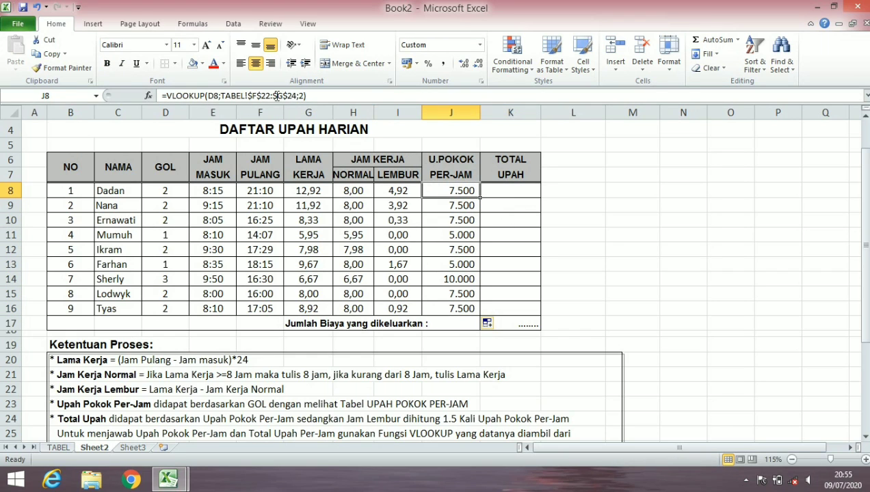
pyautogui.click(456, 207)
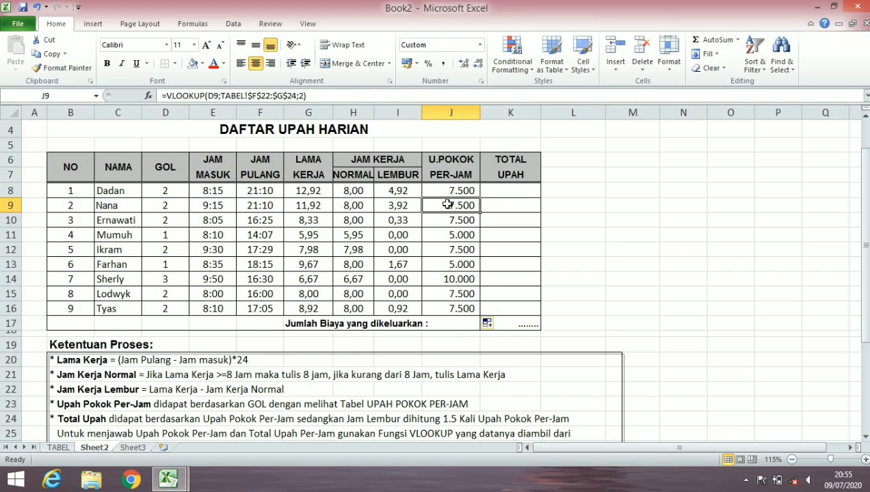
pyautogui.click(471, 189)
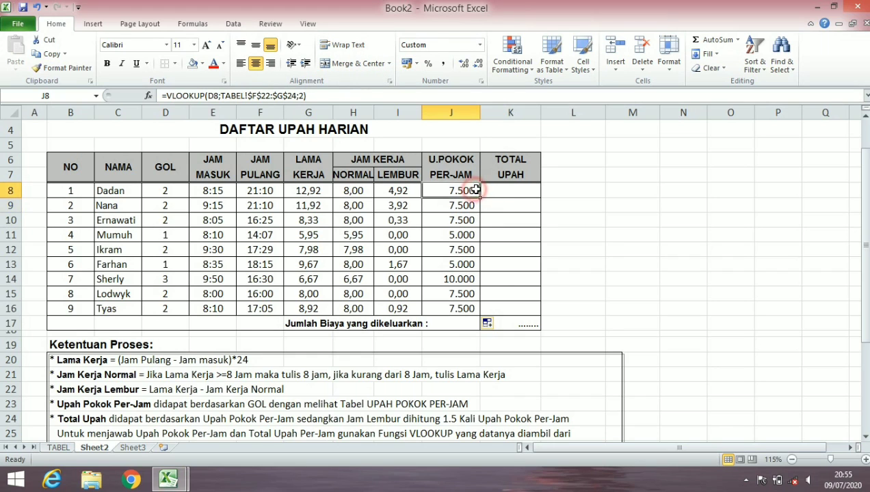
pyautogui.click(58, 447)
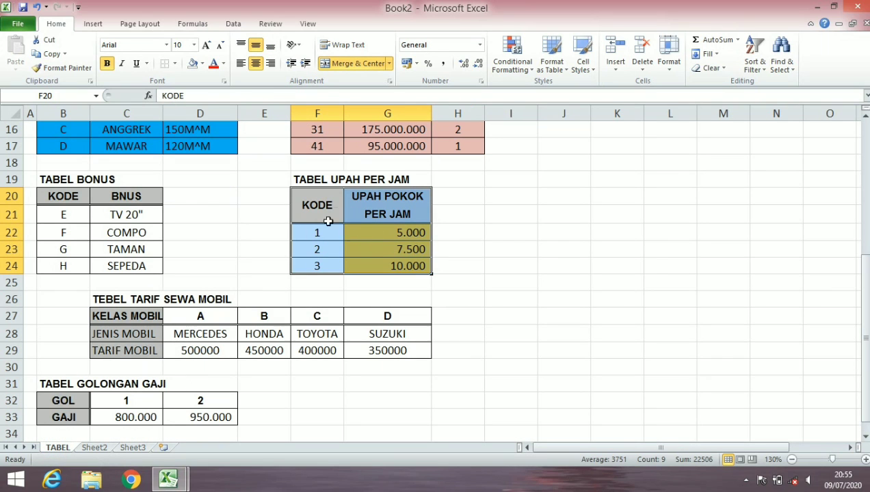
pyautogui.click(93, 448)
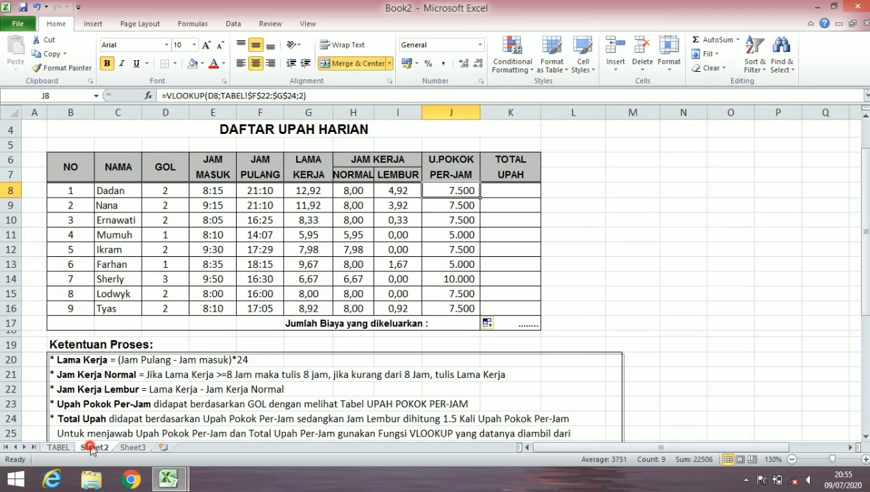
# Begin the TOTAL UPAH formula in K8 with the normal wage part =(J8*H8), hourly wage times normal hours.
pyautogui.click(527, 191)
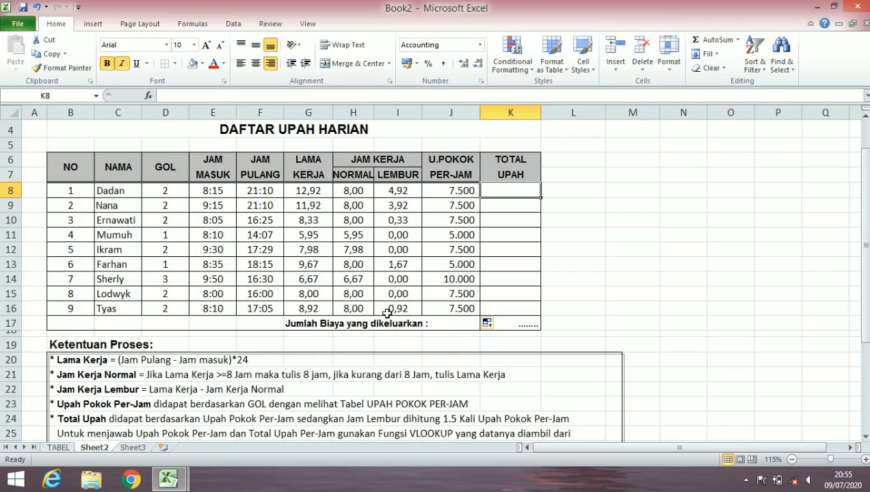
pyautogui.write('=')
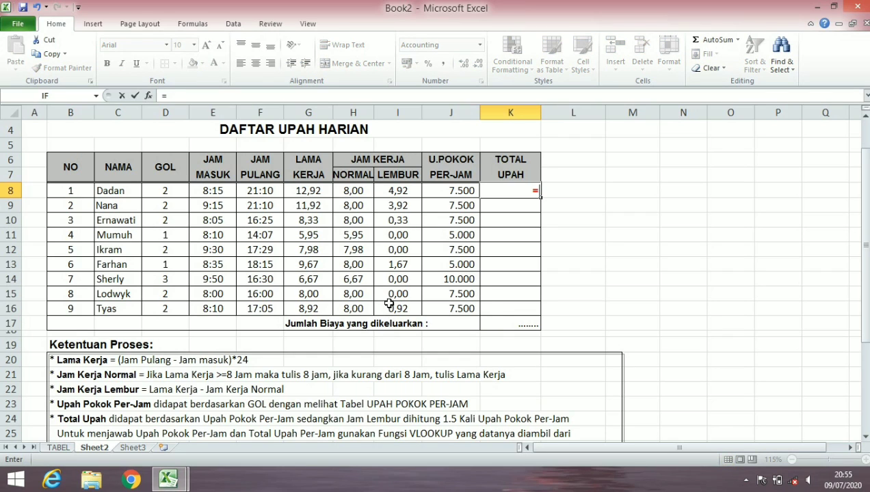
pyautogui.click(457, 191)
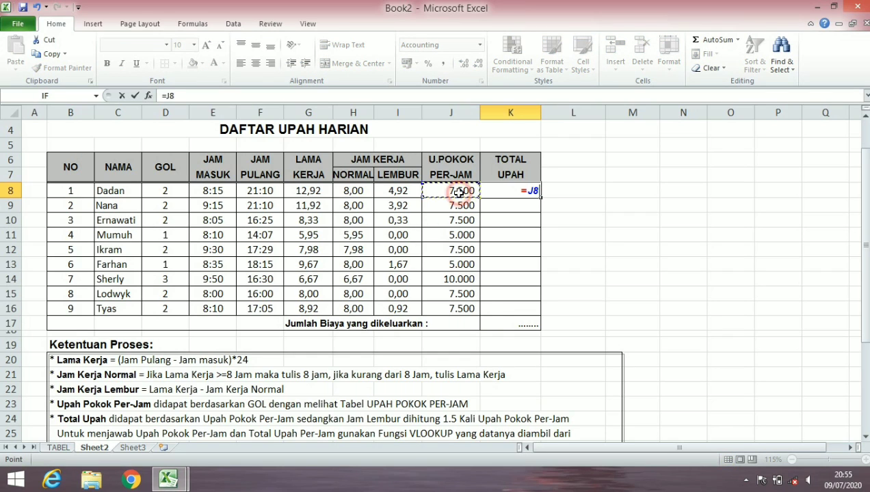
pyautogui.click(527, 191)
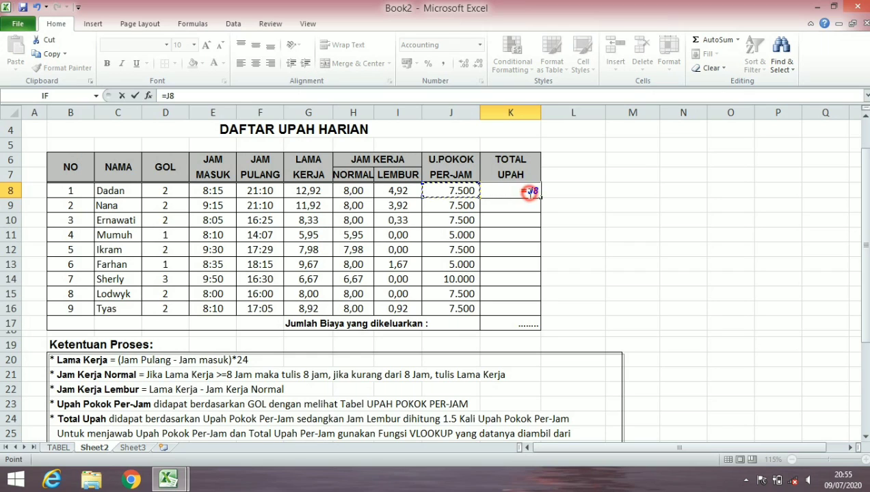
pyautogui.write('(')
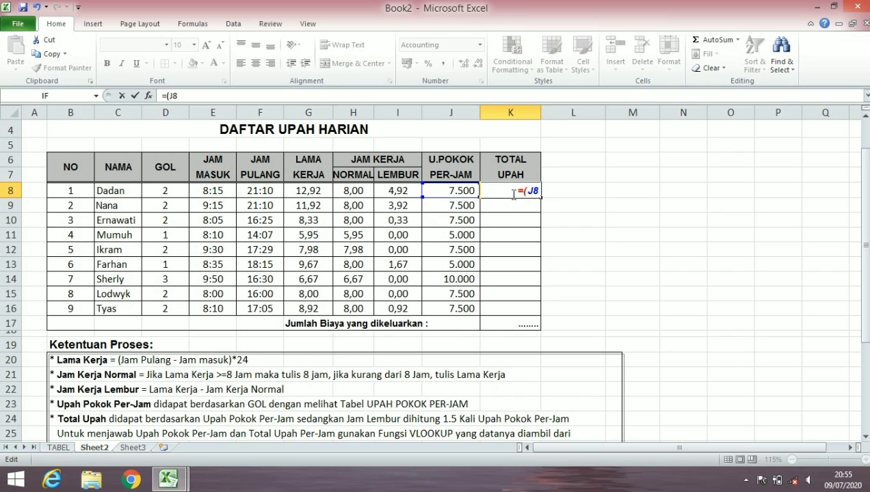
pyautogui.write('*')
pyautogui.click(349, 189)
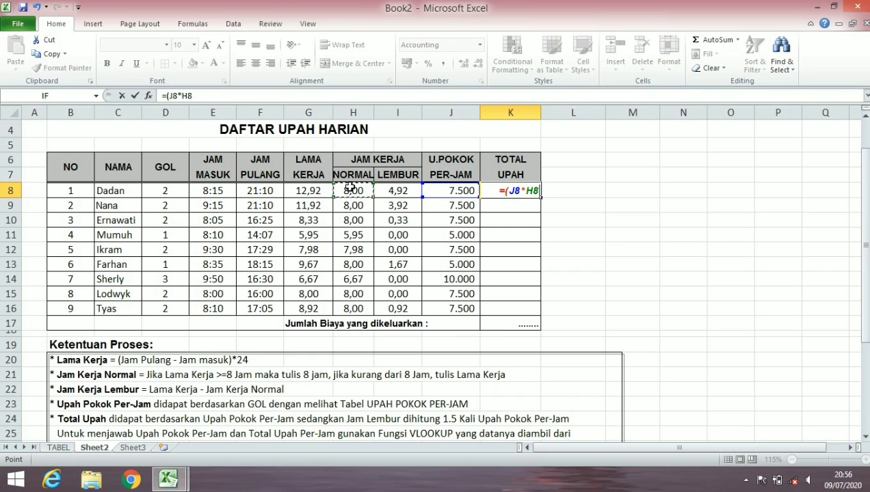
pyautogui.write(')')
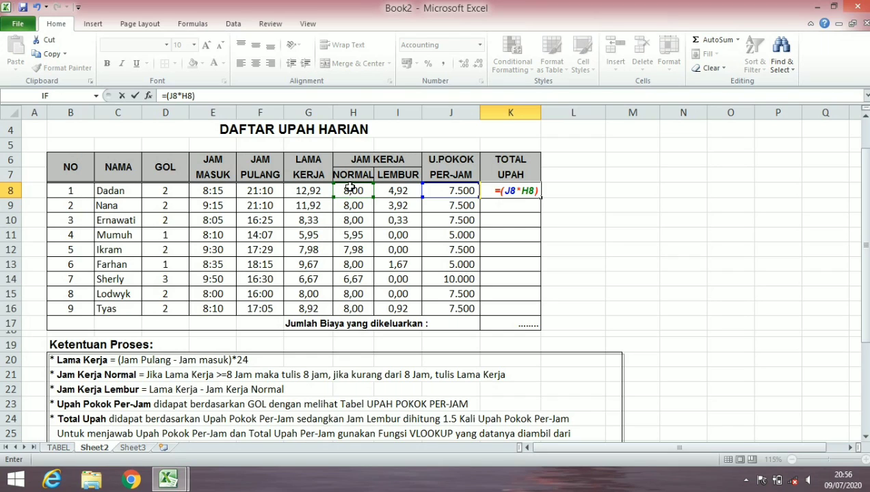
# Complete the K8 formula by adding the overtime wage part +(J8*I8*1,5).
pyautogui.write('=')
pyautogui.press('BackSpace')
pyautogui.write('+(')
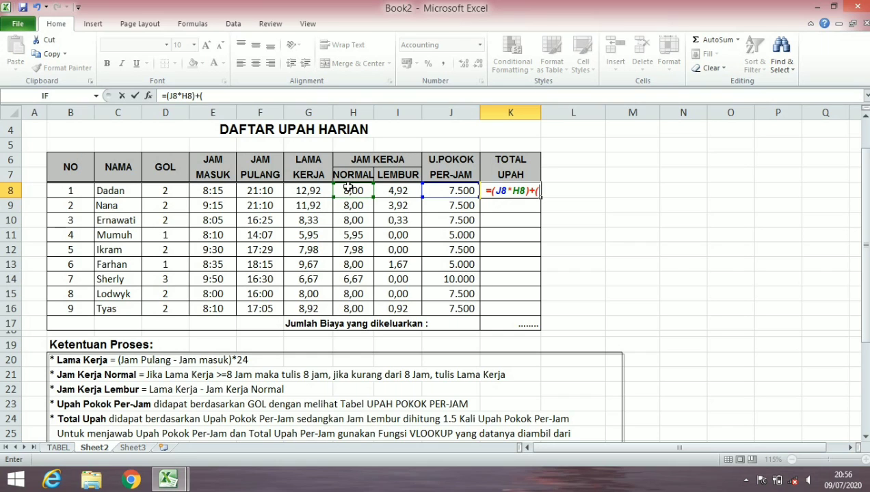
pyautogui.click(459, 192)
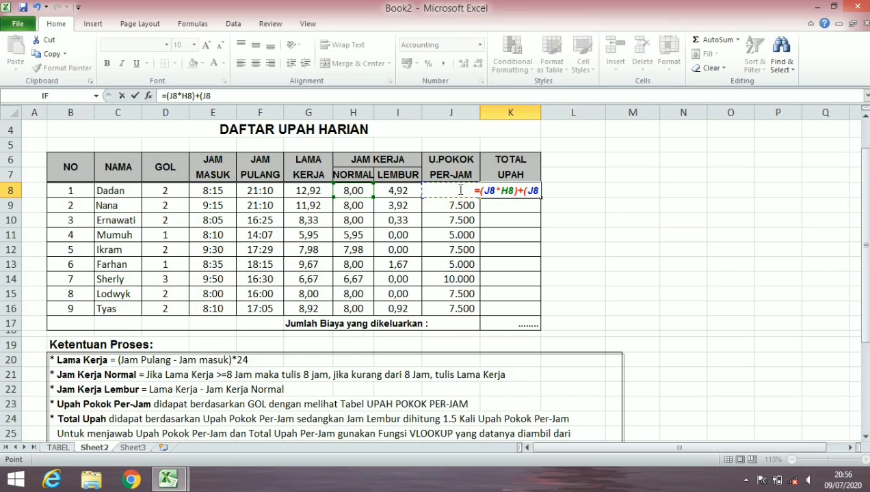
pyautogui.write('*')
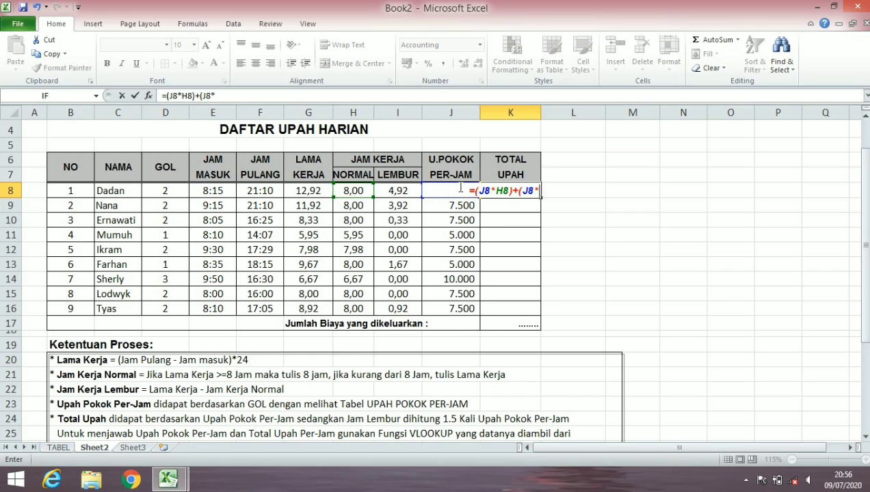
pyautogui.click(406, 191)
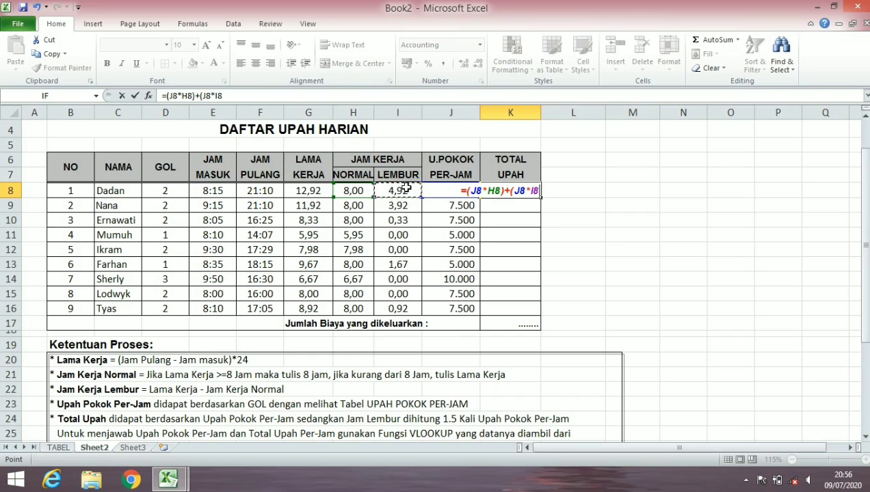
pyautogui.write('*')
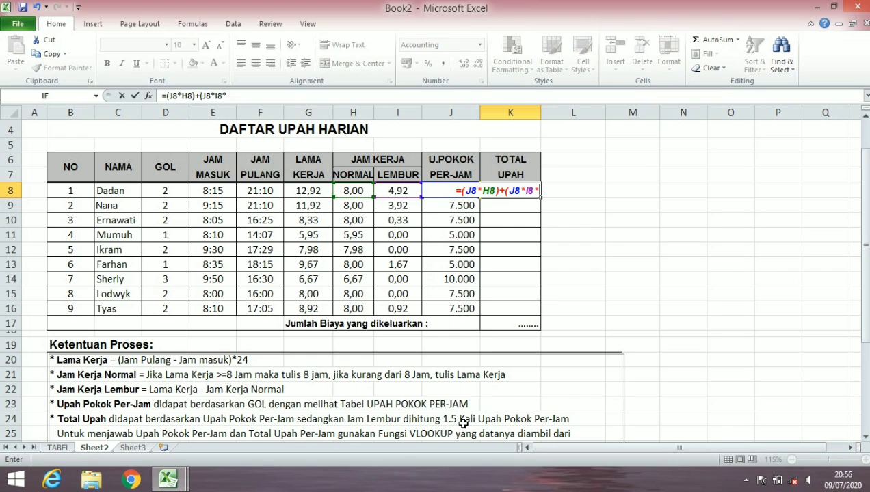
pyautogui.write('1')
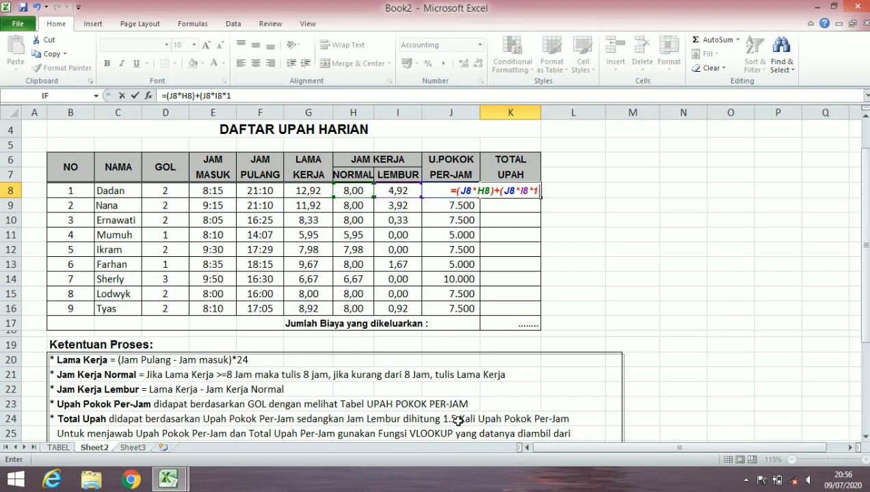
pyautogui.write(',')
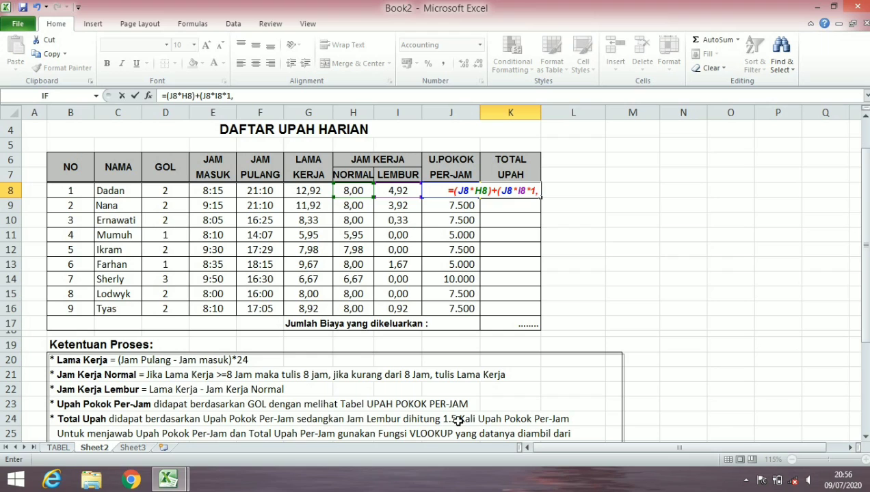
pyautogui.write('5)')
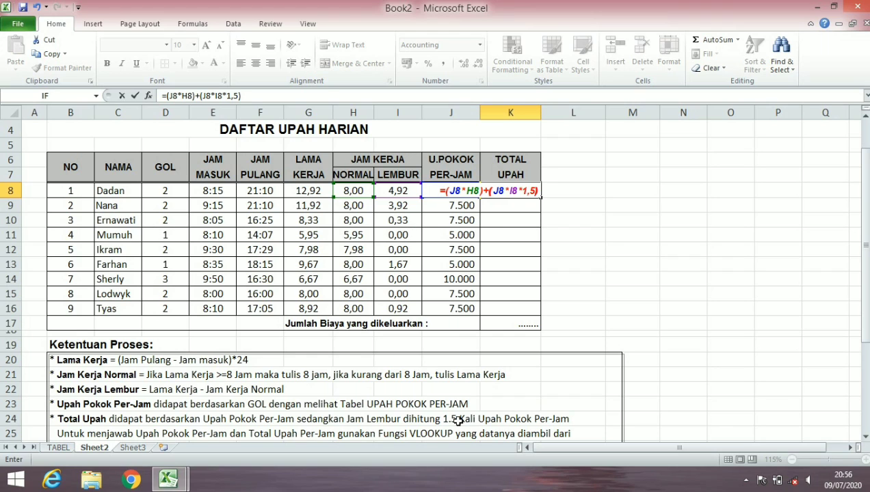
pyautogui.press('Return')
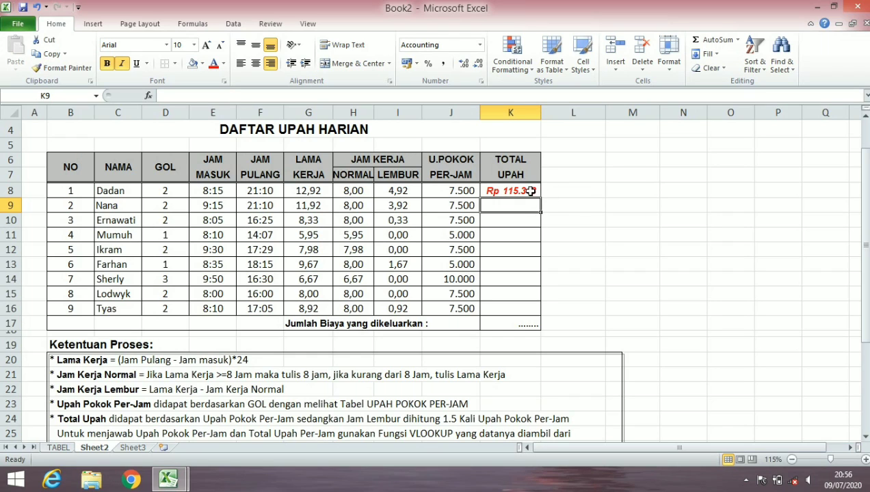
# Fill the TOTAL UPAH formula from K8 down to K16 and enter a SUM of K8:K16 in K17 for Jumlah Biaya yang dikeluarkan.
pyautogui.click(530, 191)
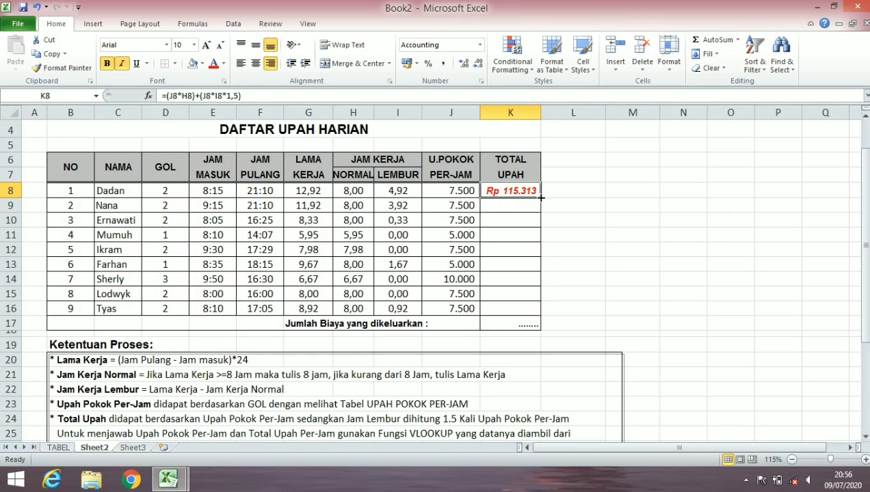
pyautogui.moveTo(540, 197); pyautogui.dragTo(535, 313)
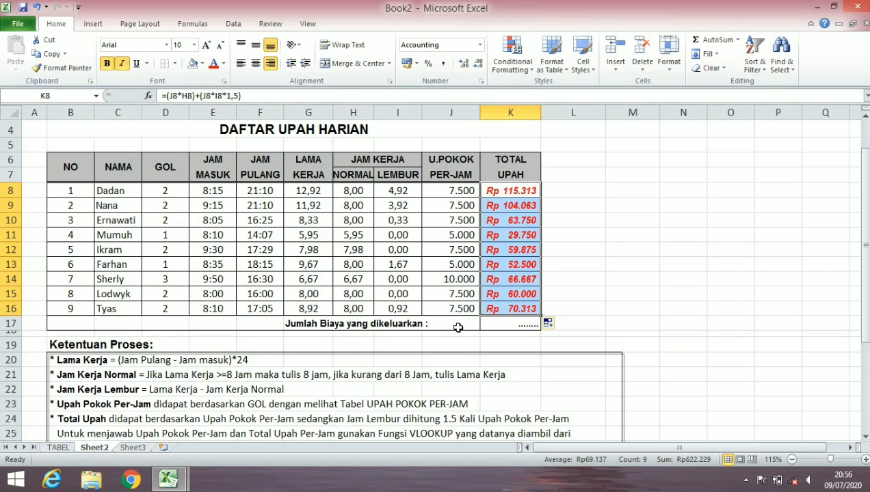
pyautogui.click(502, 323)
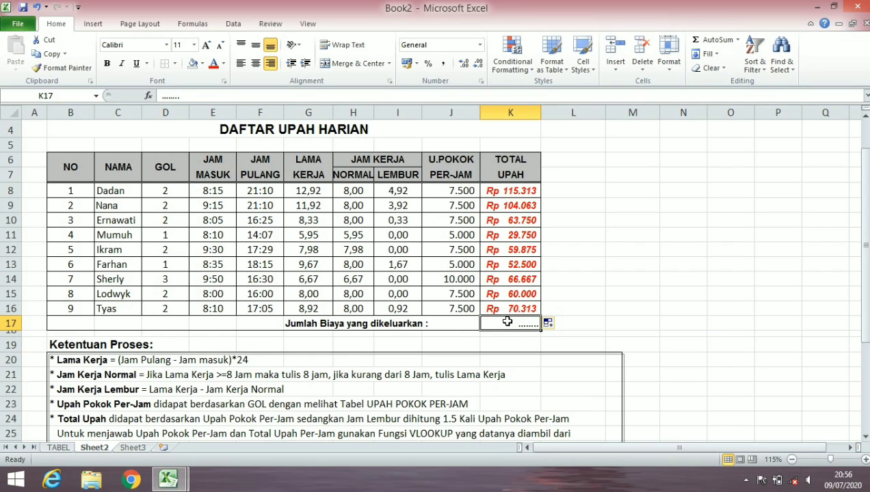
pyautogui.write('=')
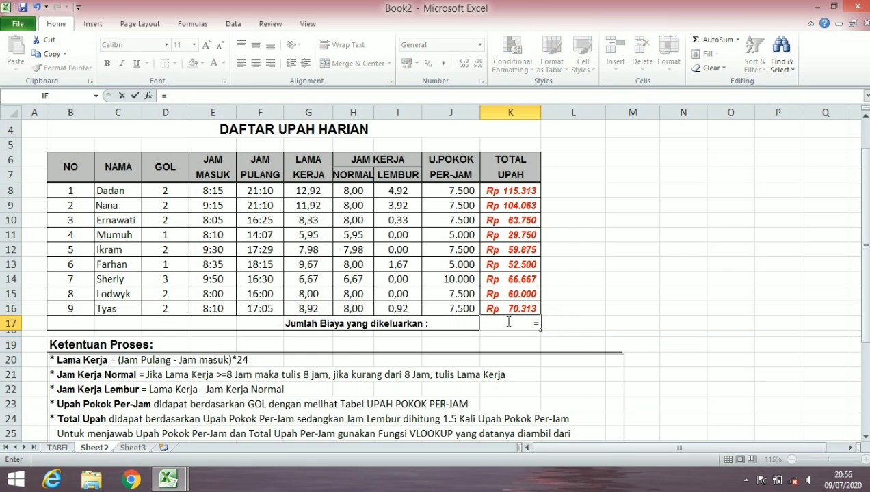
pyautogui.write('SUM(')
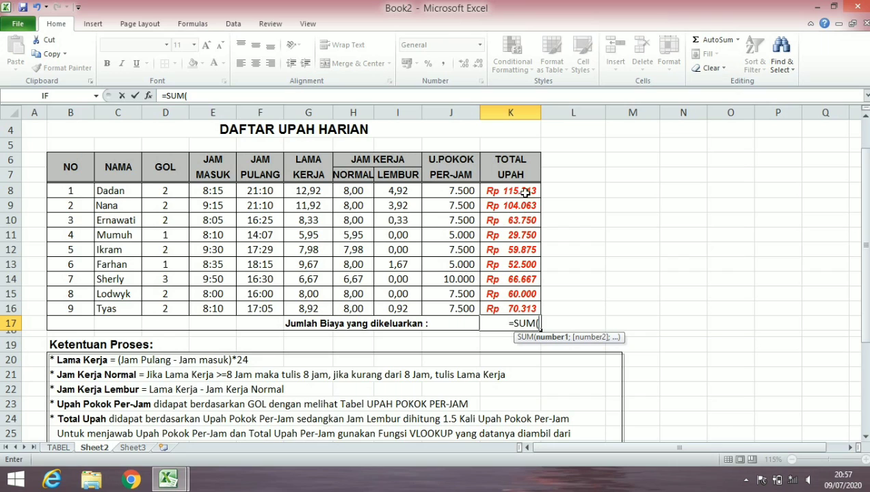
pyautogui.moveTo(524, 191); pyautogui.dragTo(524, 310)
pyautogui.write(')')
pyautogui.press('Return')
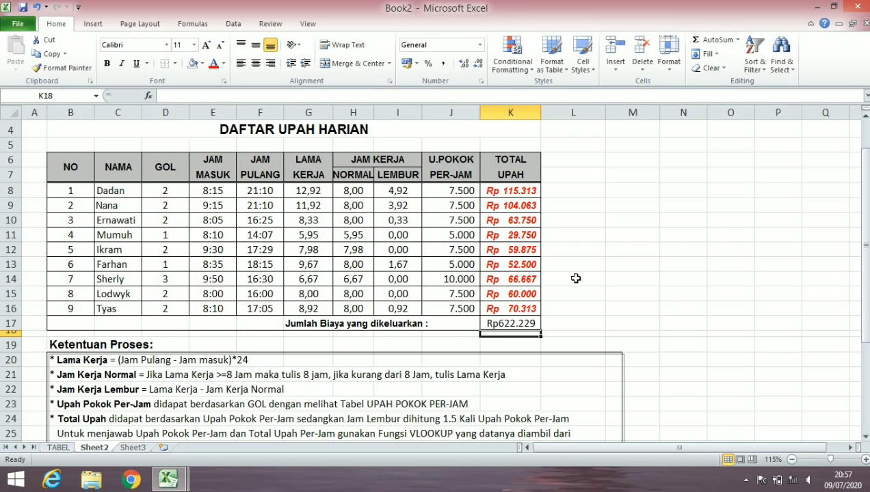
# Review the completed DAFTAR UPAH HARIAN table against TABEL UPAH PER JAM on the TABEL sheet and the Ketentuan Proses notes.
pyautogui.scroll(1, 576, 279)
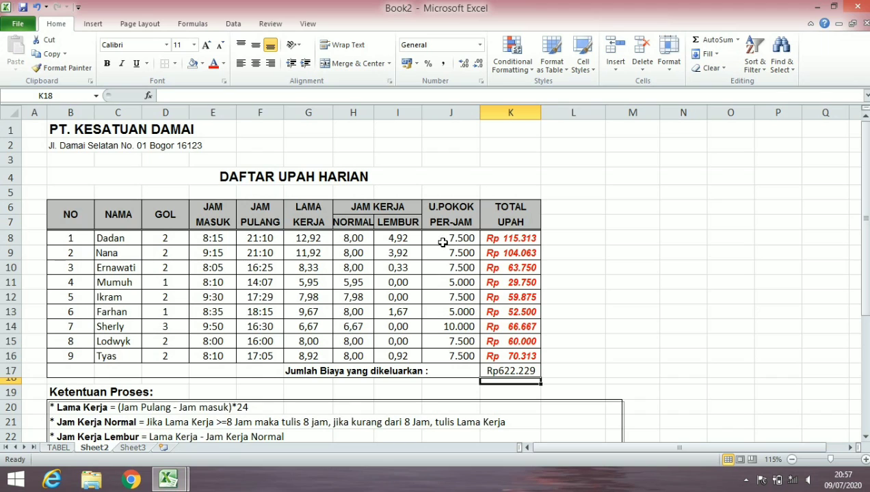
pyautogui.click(57, 448)
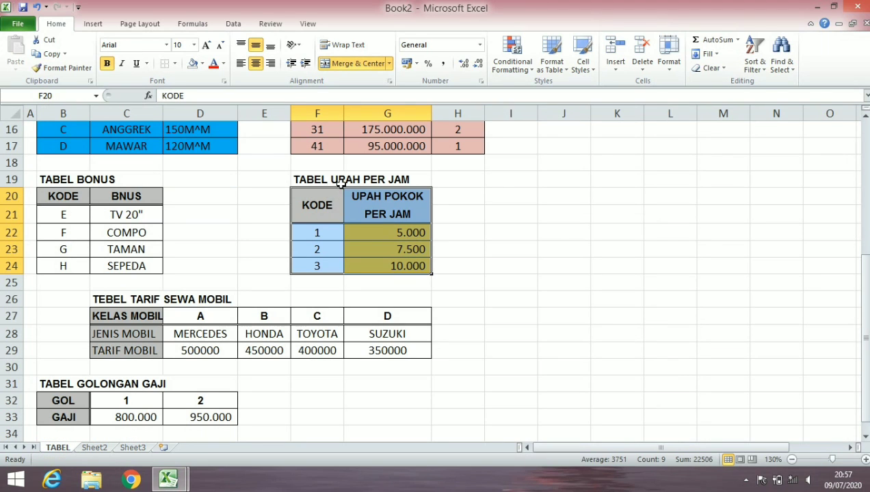
pyautogui.click(94, 447)
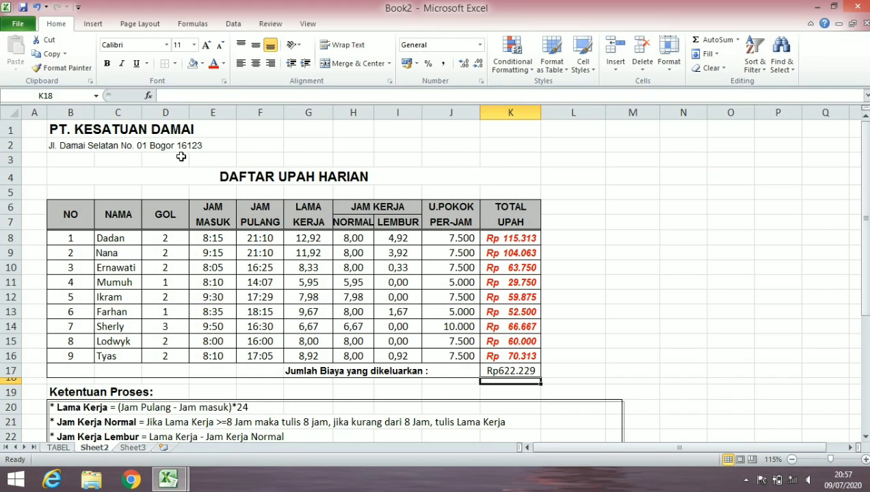
pyautogui.click(63, 449)
pyautogui.click(94, 450)
pyautogui.scroll(-3, 415, 214)
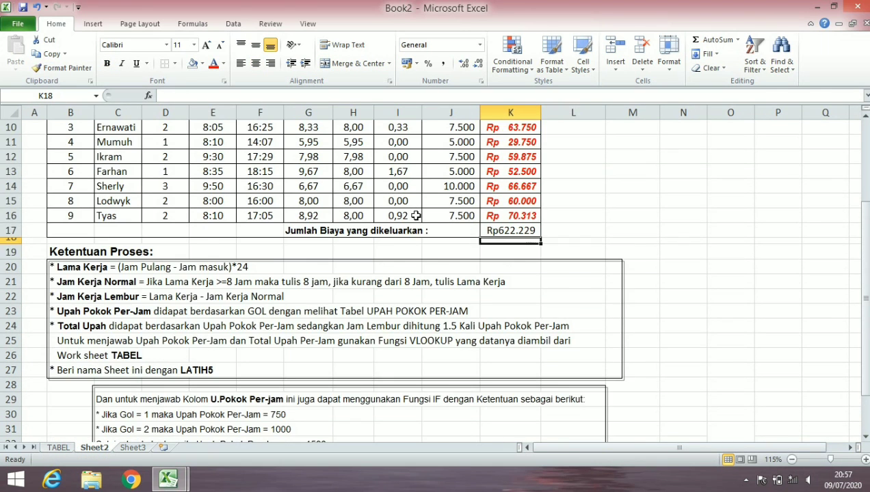
pyautogui.scroll(-3, 415, 216)
pyautogui.scroll(5, 415, 216)
pyautogui.scroll(1, 416, 218)
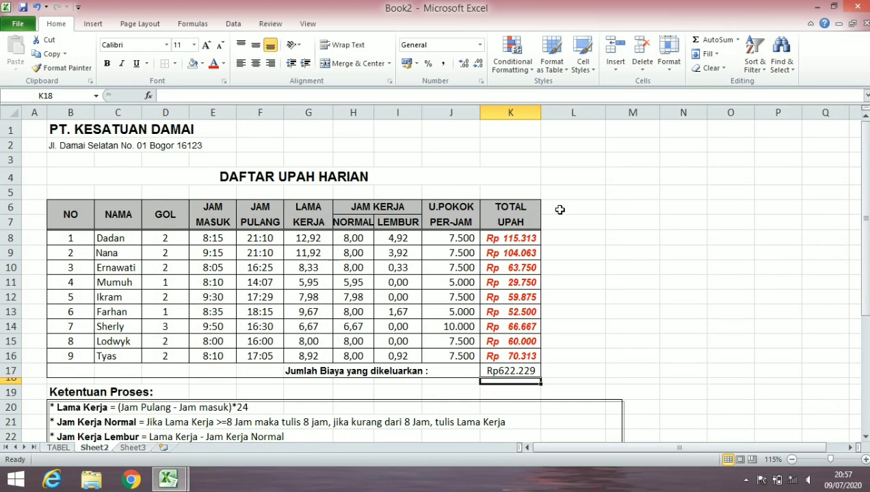